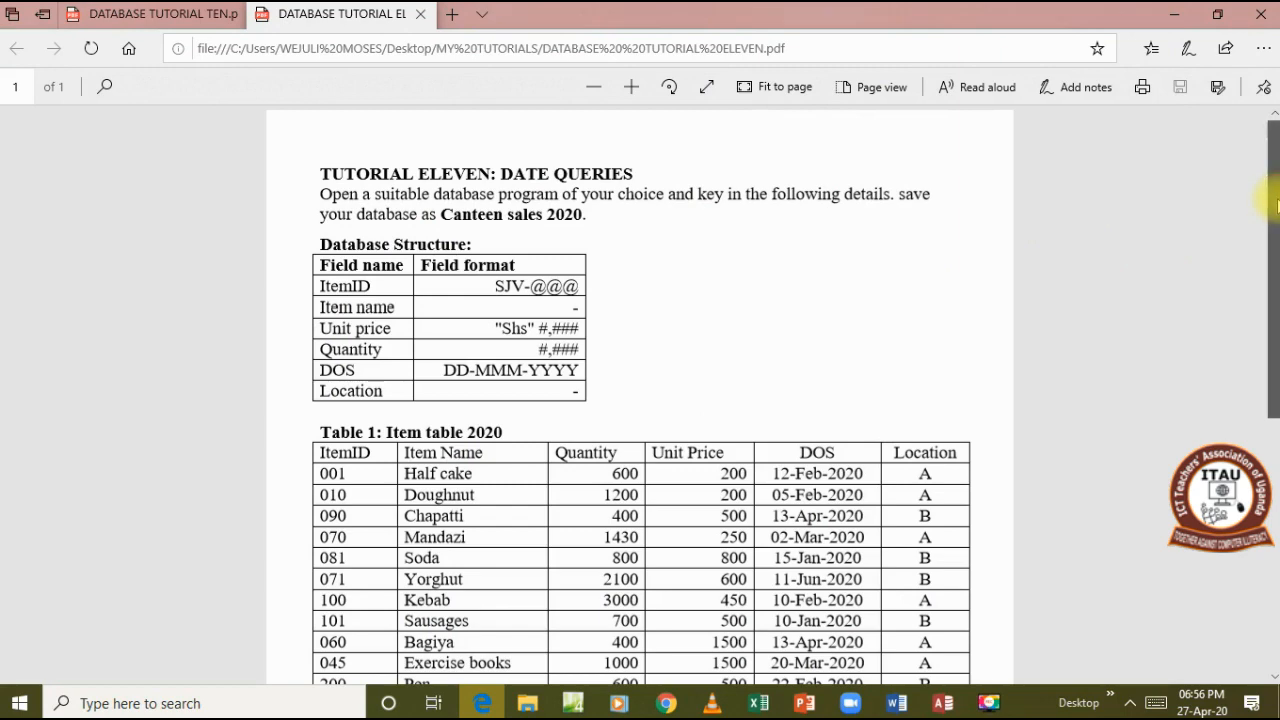
# - Review the Tutorial Eleven worksheet's database structure, item table and date-query instructions
pyautogui.moveTo(1277, 205)
pyautogui.mouseDown()
pyautogui.moveTo(1277, 256)
pyautogui.moveTo(1276, 197)
pyautogui.mouseUp()
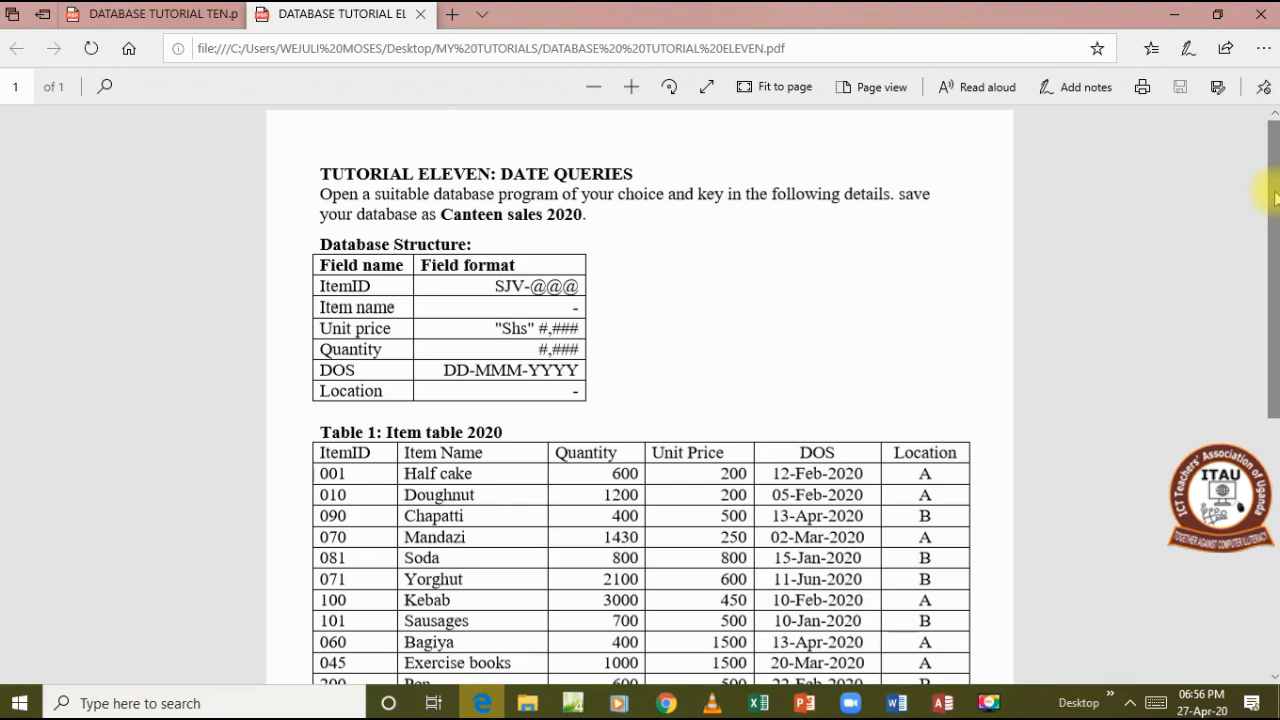
pyautogui.moveTo(1275, 198)
pyautogui.mouseDown()
pyautogui.moveTo(1276, 270)
pyautogui.moveTo(1272, 188)
pyautogui.mouseUp()
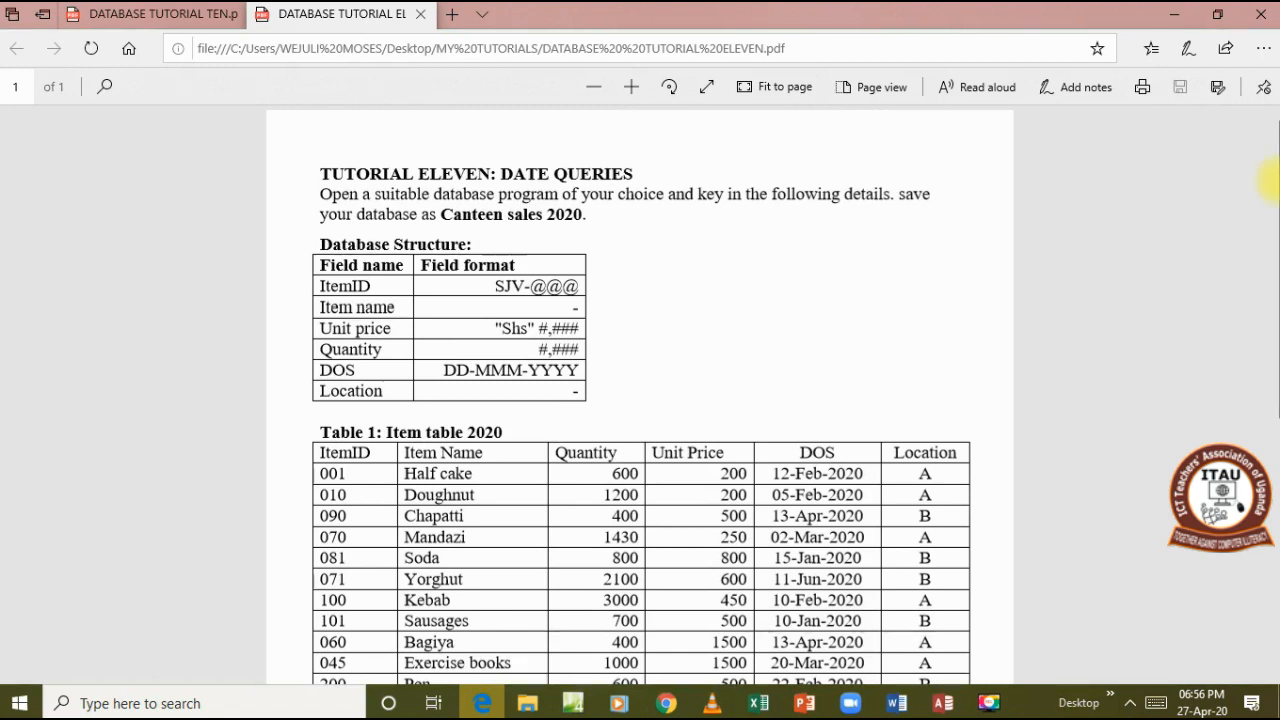
pyautogui.click(1267, 163)
pyautogui.click(1279, 161)
pyautogui.click(1274, 162)
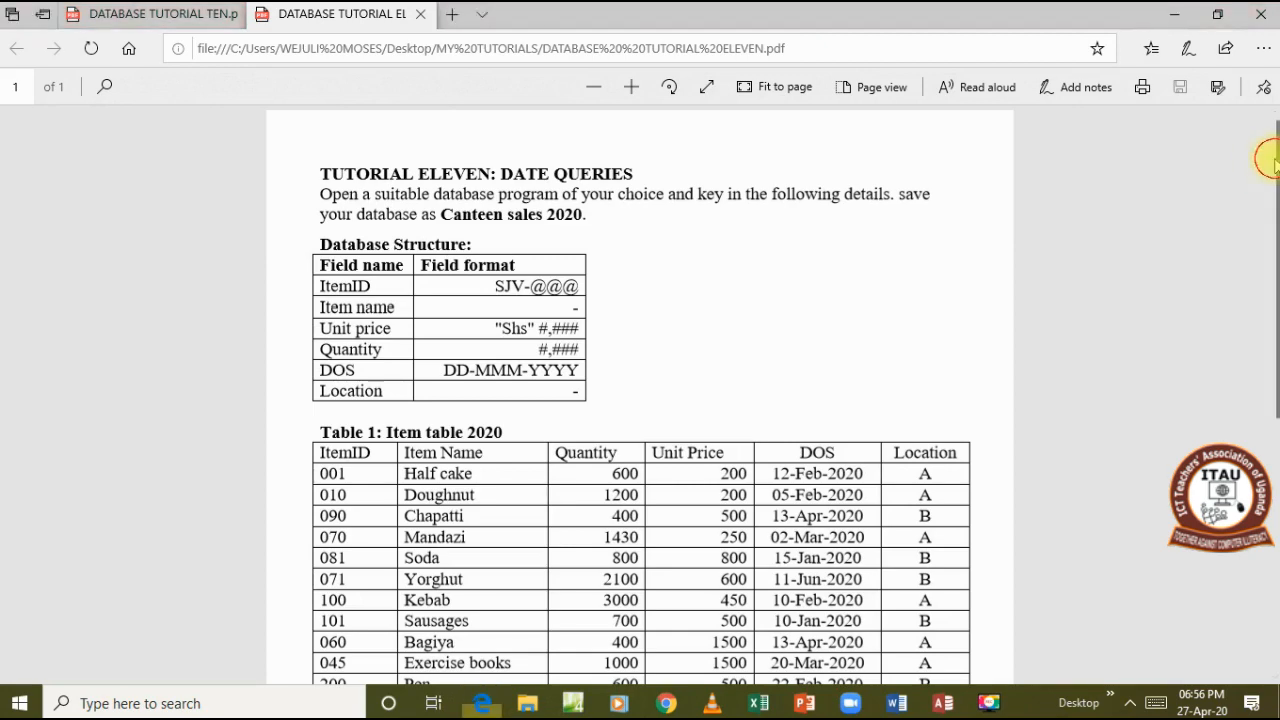
pyautogui.moveTo(1267, 235); pyautogui.dragTo(1273, 340)
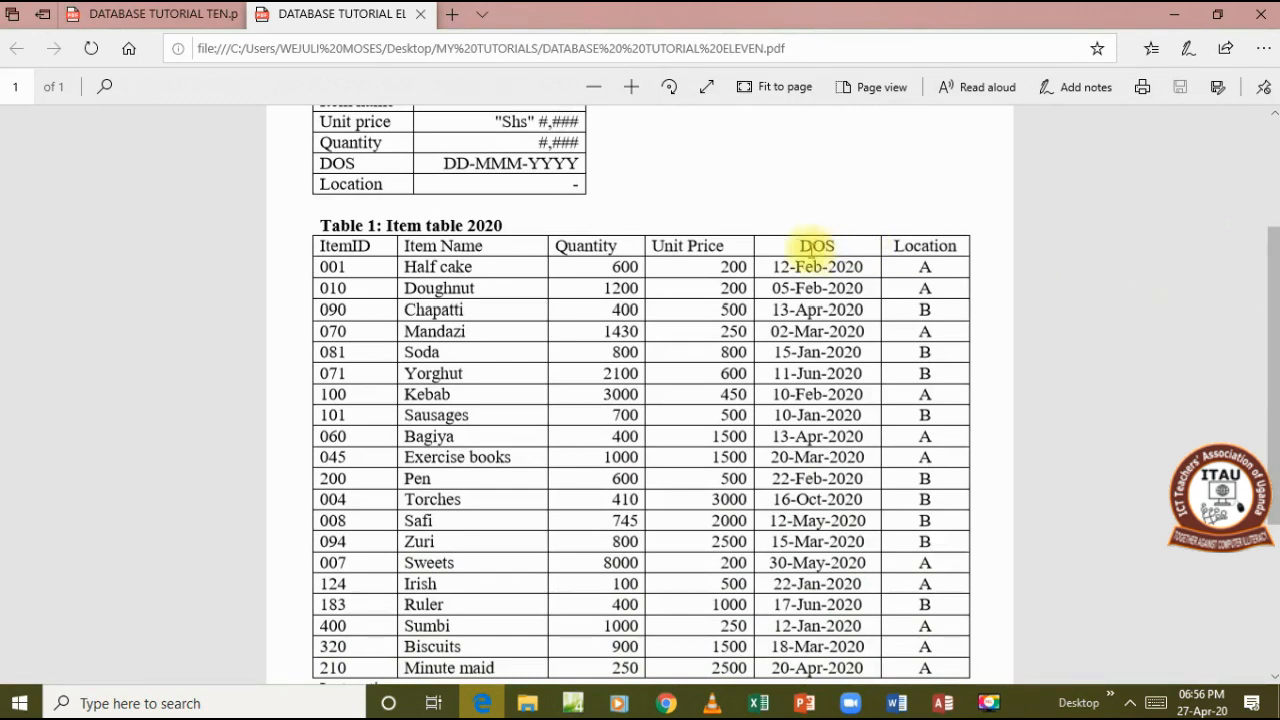
pyautogui.click(1278, 293)
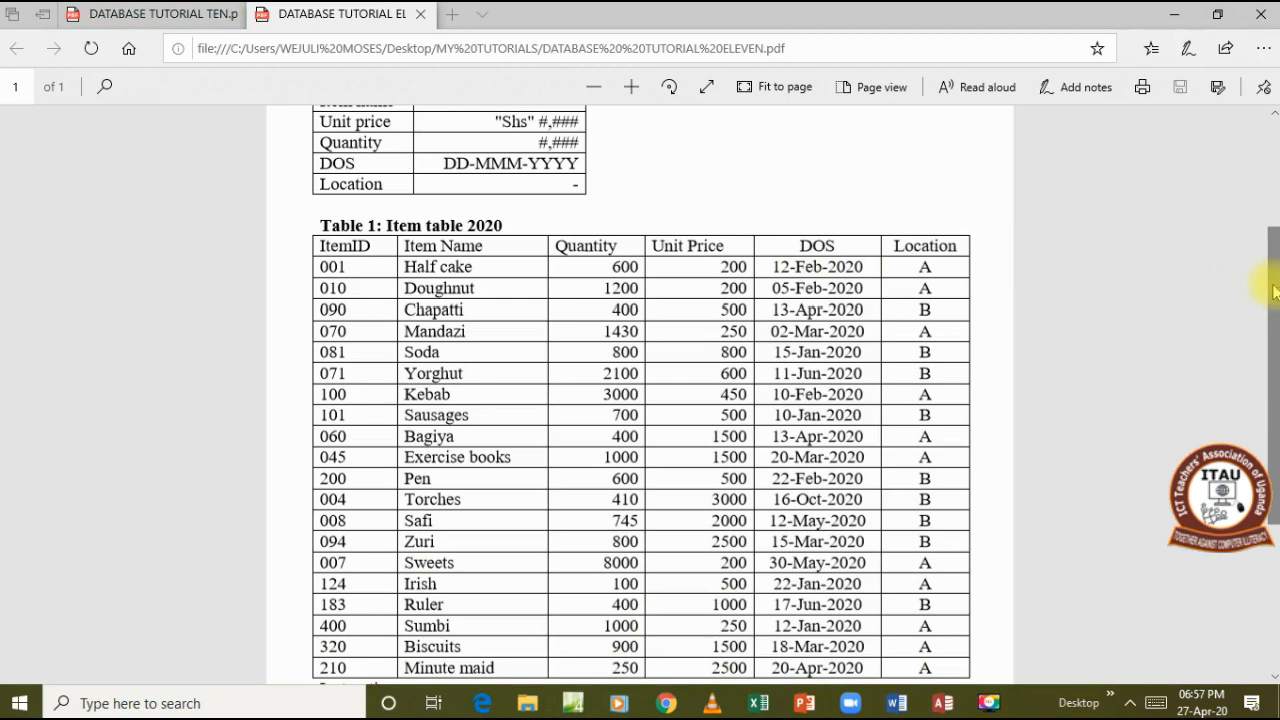
pyautogui.click(1275, 295)
pyautogui.moveTo(1275, 295); pyautogui.dragTo(1275, 413)
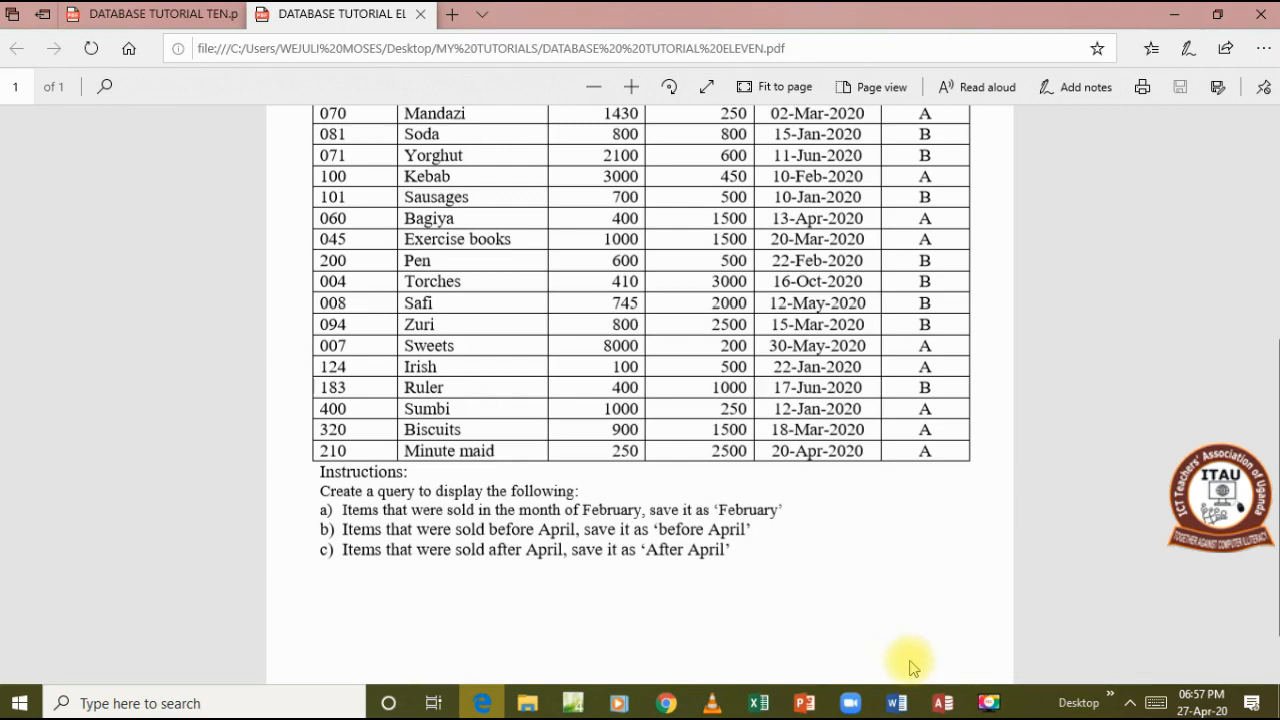
pyautogui.click(943, 703)
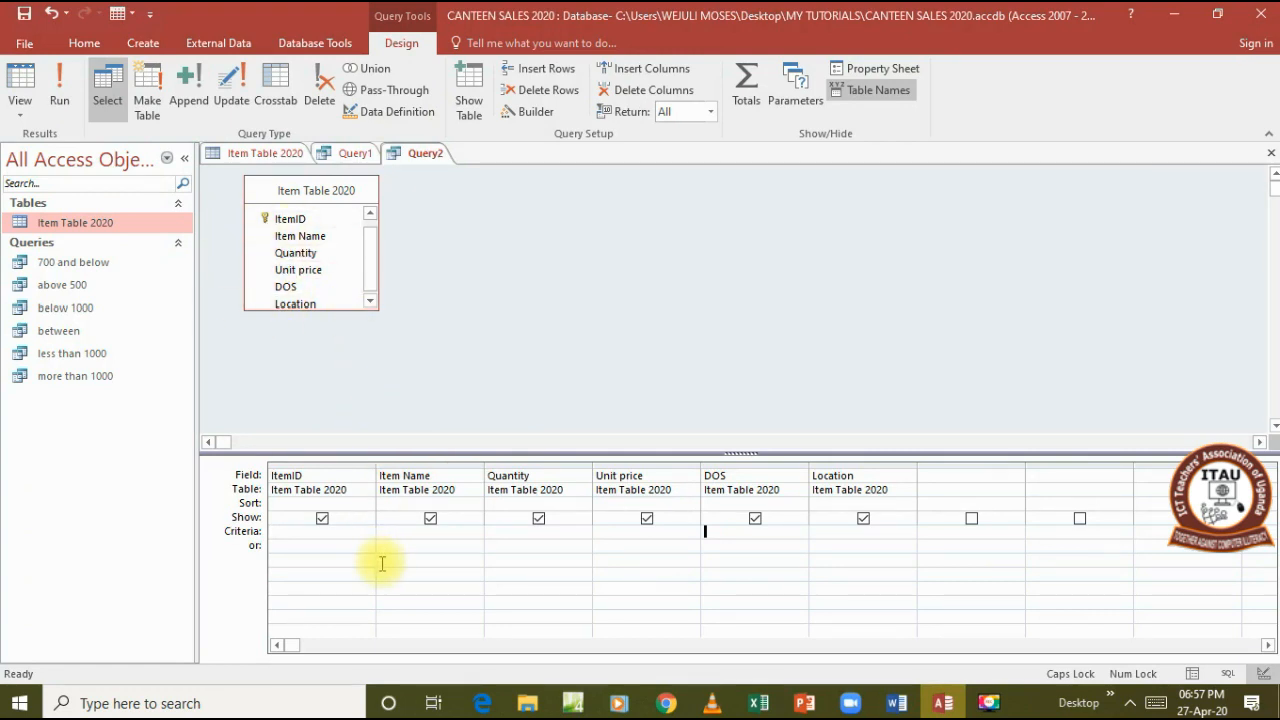
pyautogui.click(481, 703)
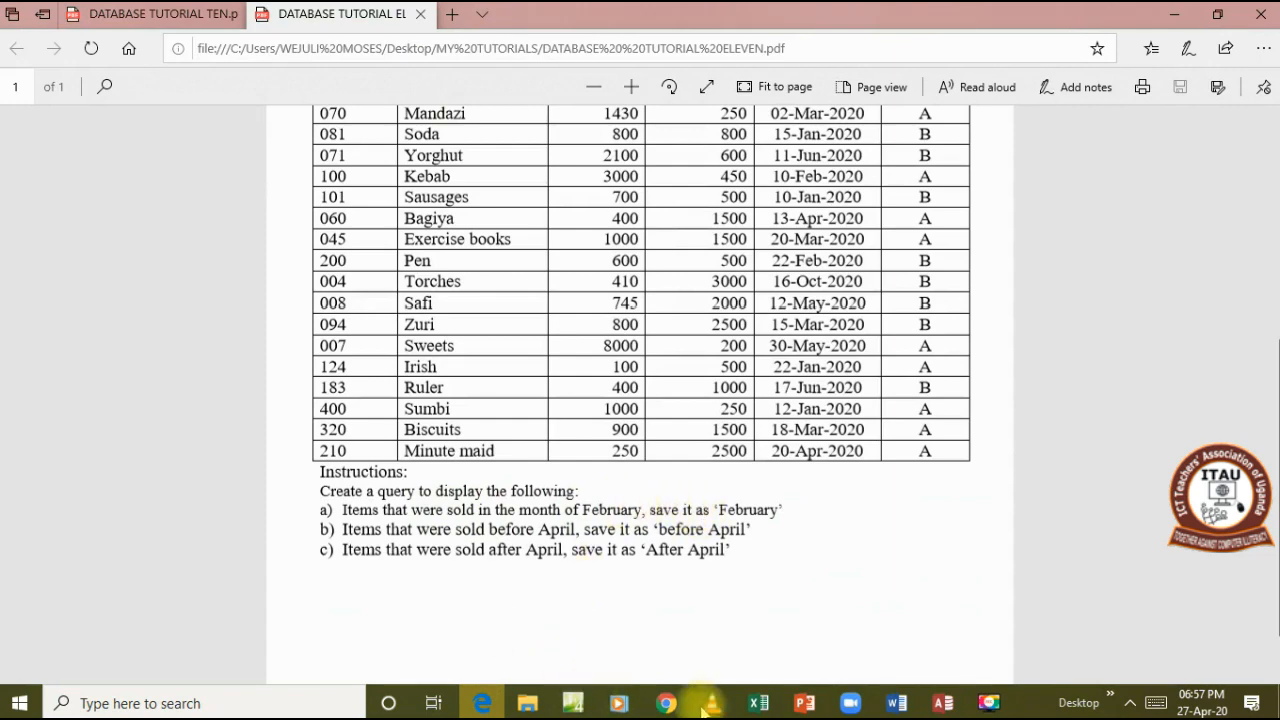
# - Switch to Access, set the DOS criterion of the open query to Month([DOS])="2", and run the query
pyautogui.click(941, 703)
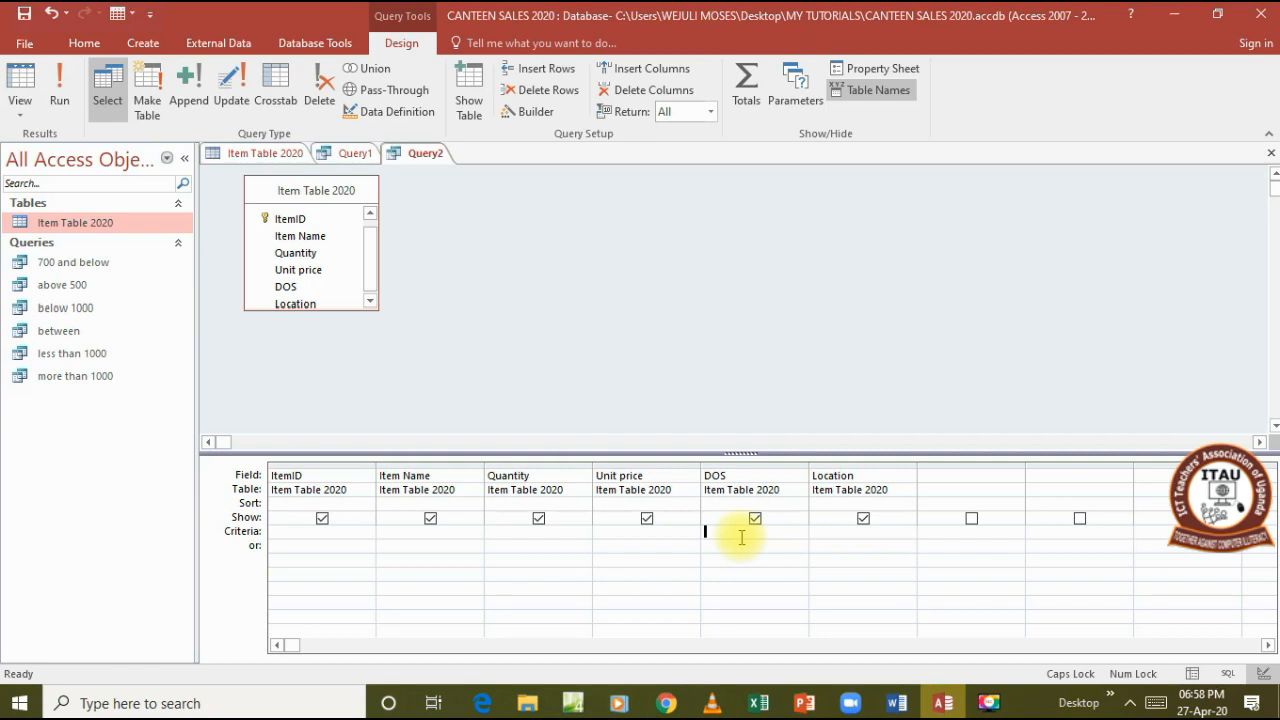
pyautogui.write('MON')
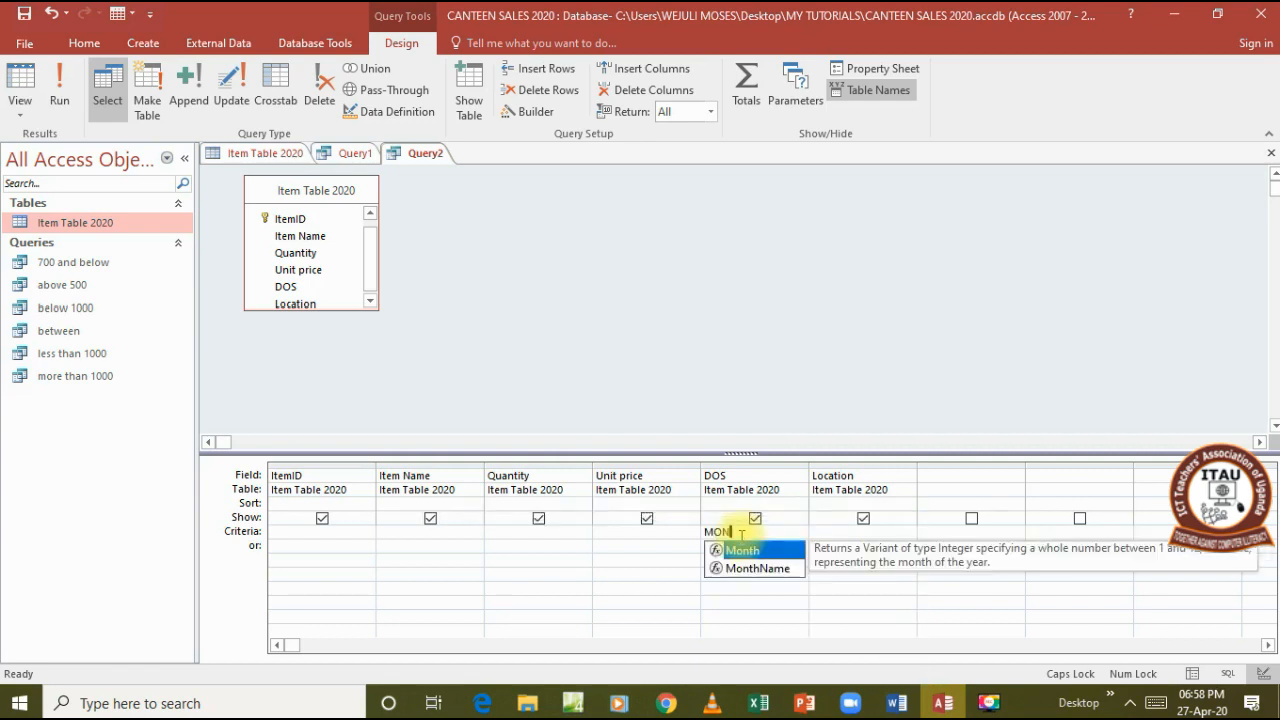
pyautogui.doubleClick(738, 551)
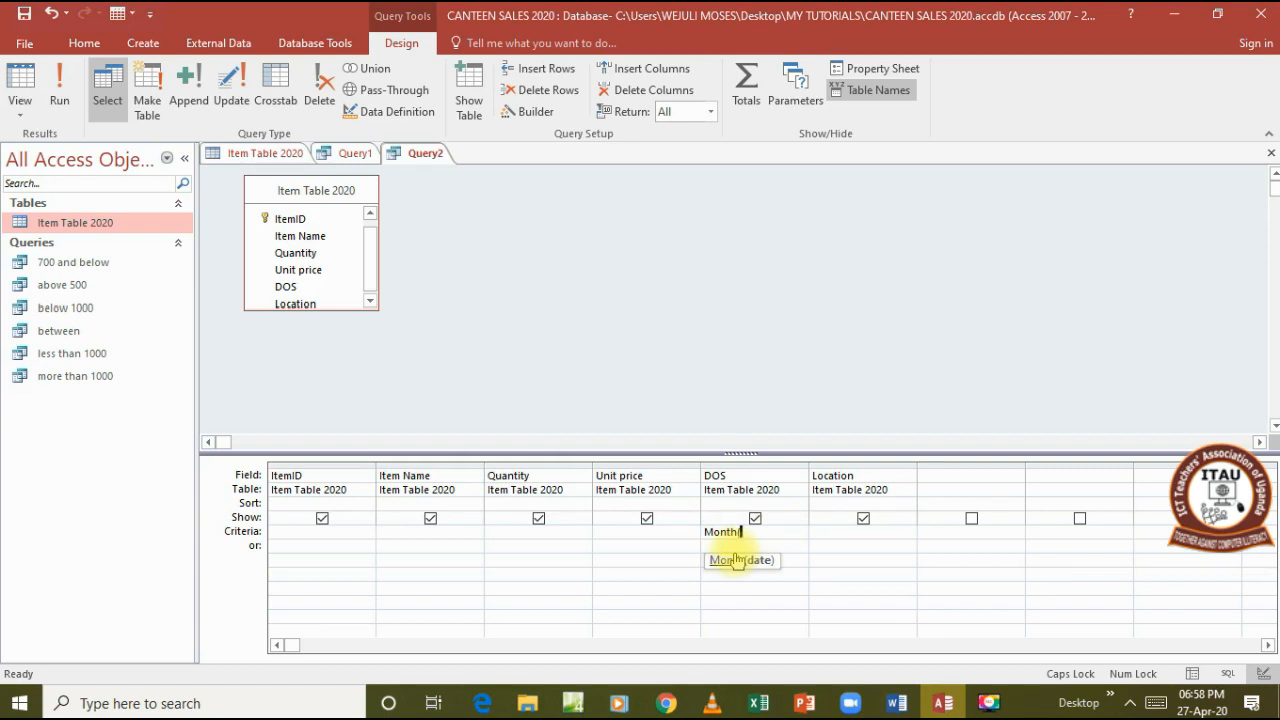
pyautogui.write('(')
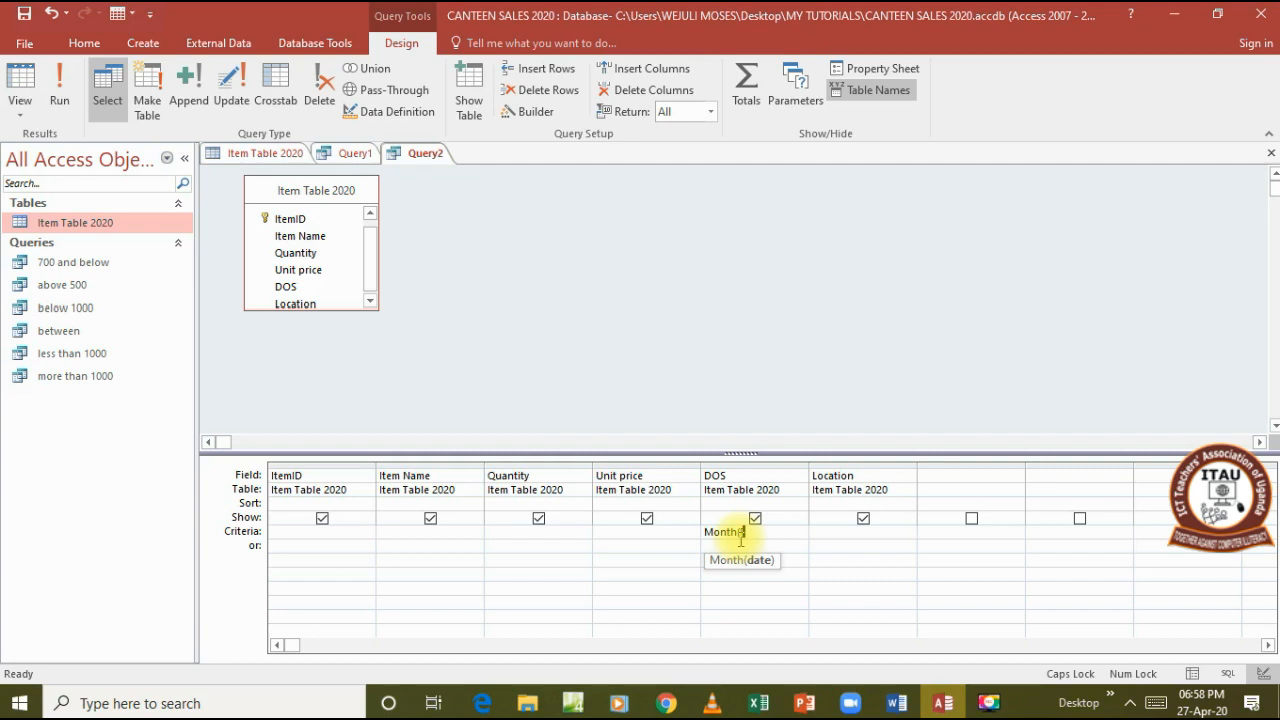
pyautogui.write('DOS])')
pyautogui.rightClick(779, 529)
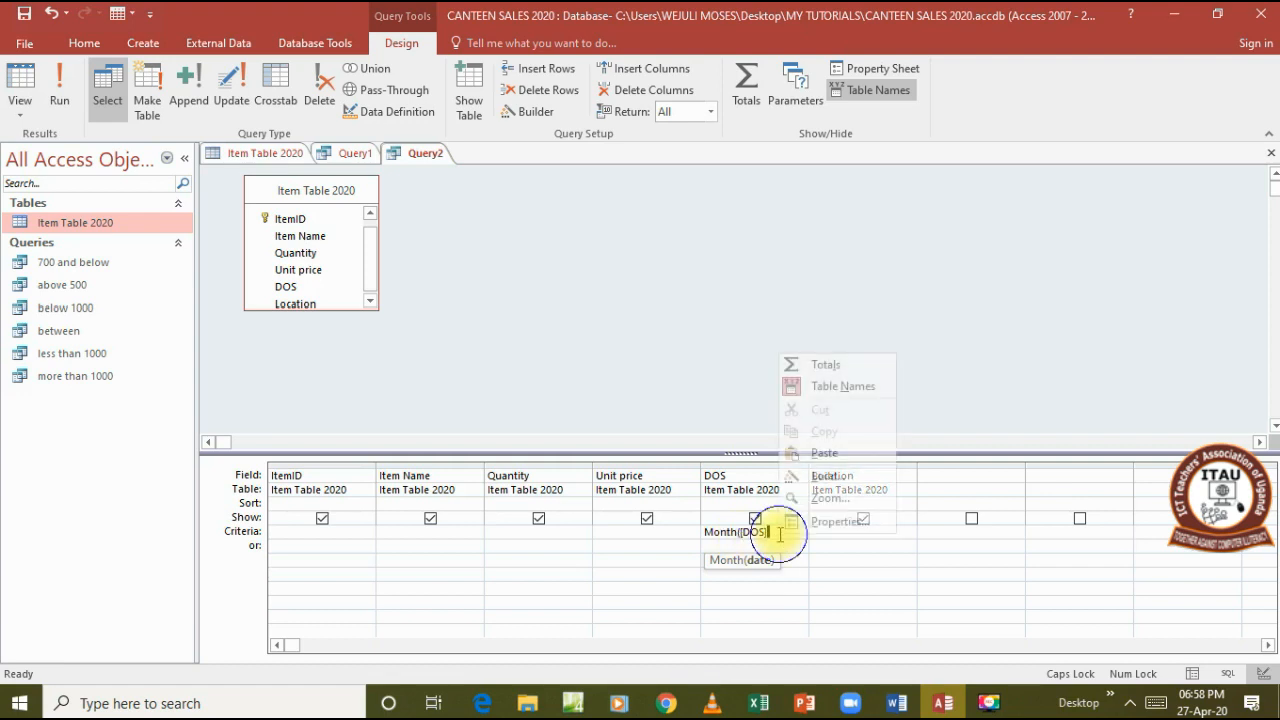
pyautogui.click(829, 497)
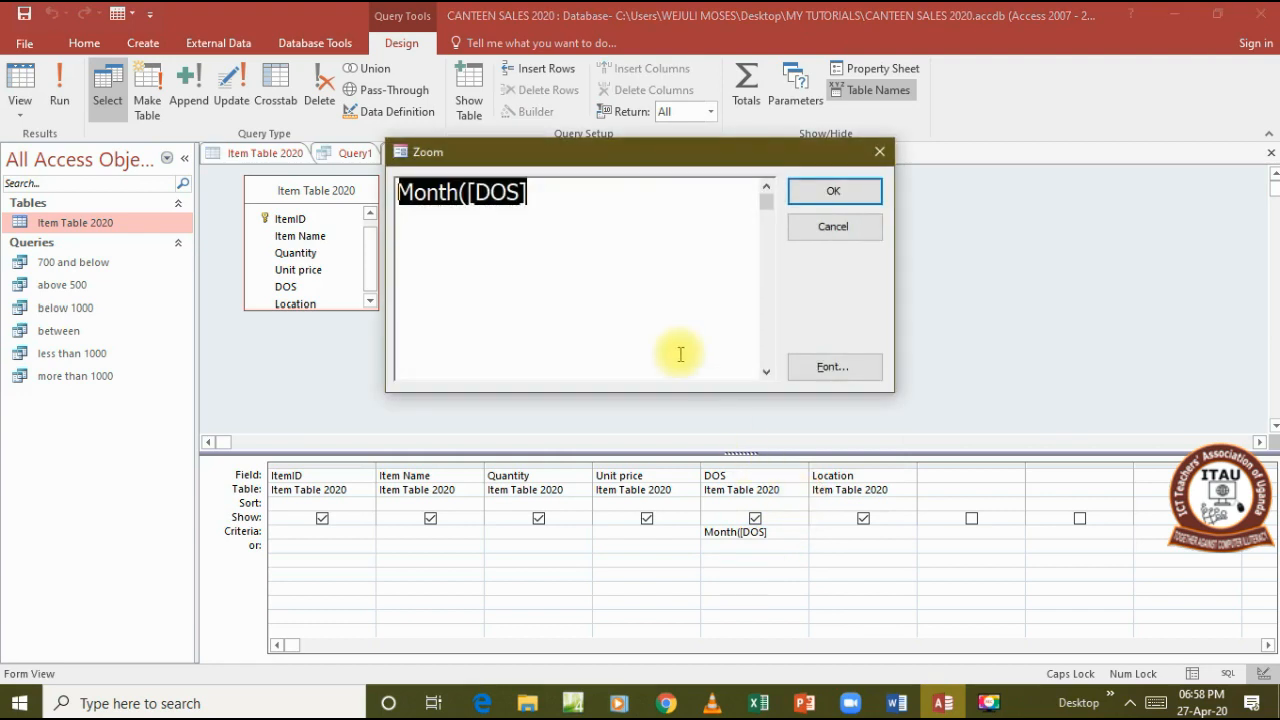
pyautogui.click(623, 240)
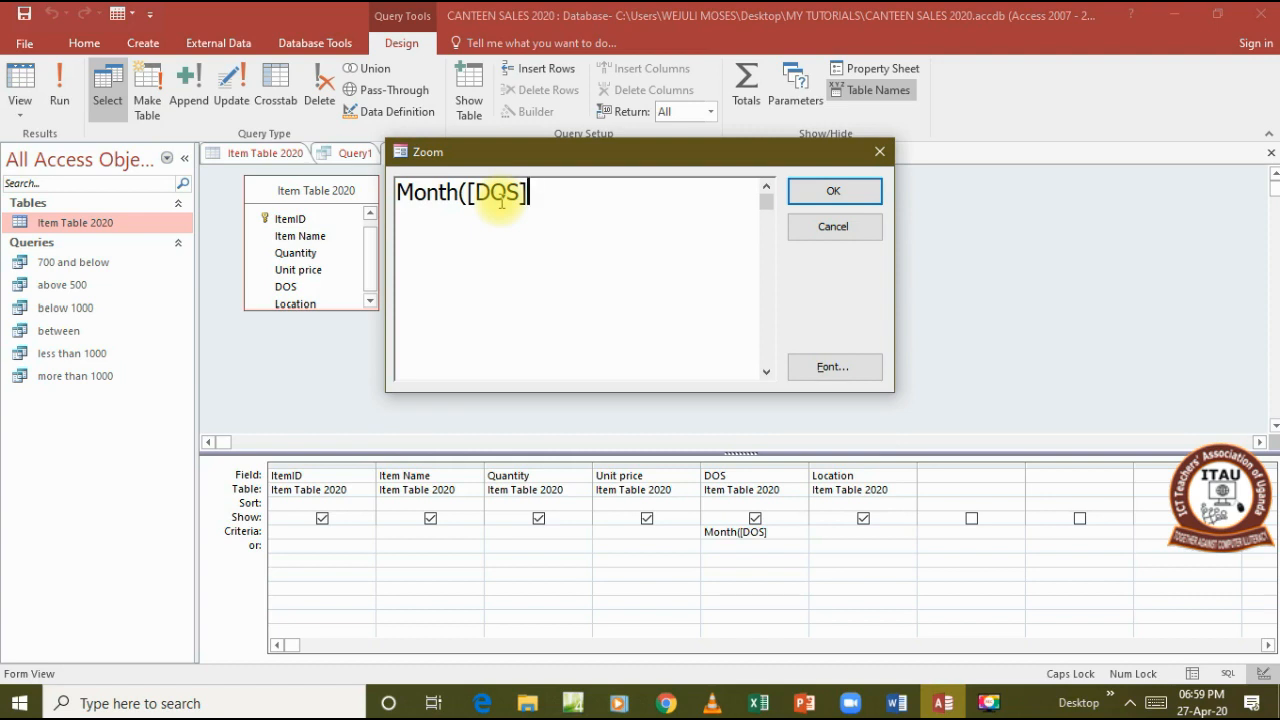
pyautogui.write(')=2')
pyautogui.click(797, 203)
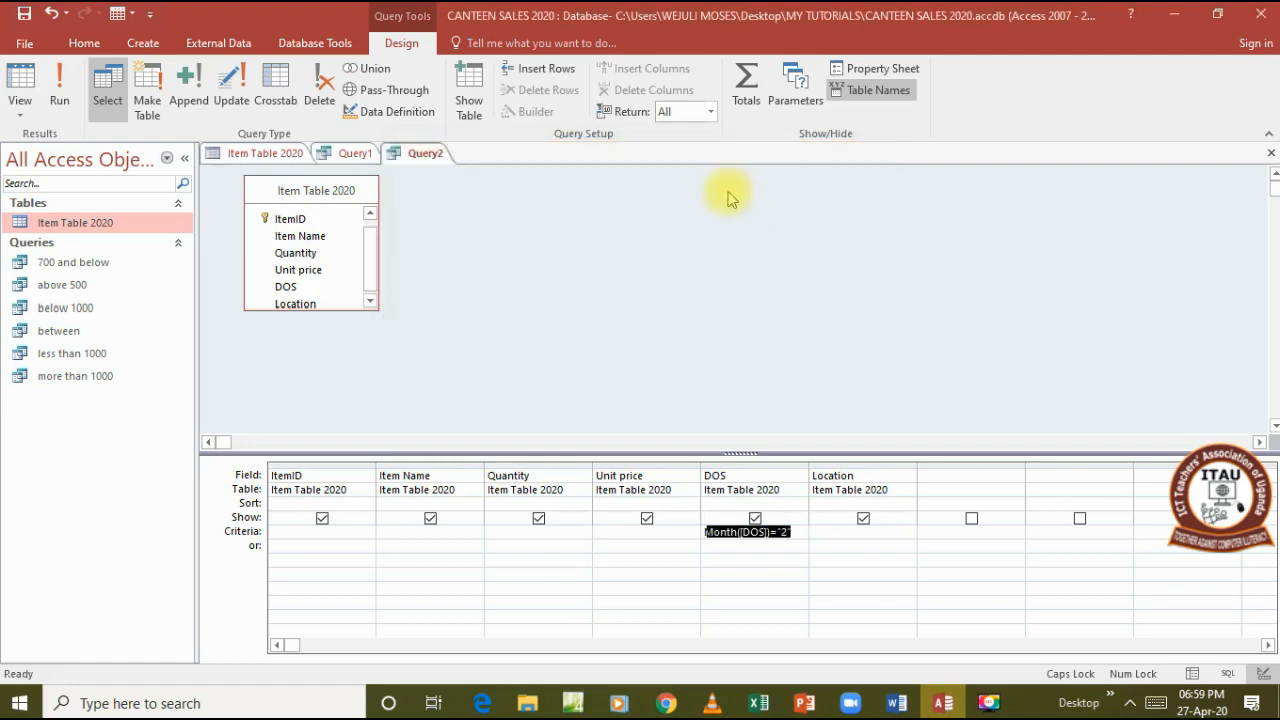
pyautogui.click(62, 88)
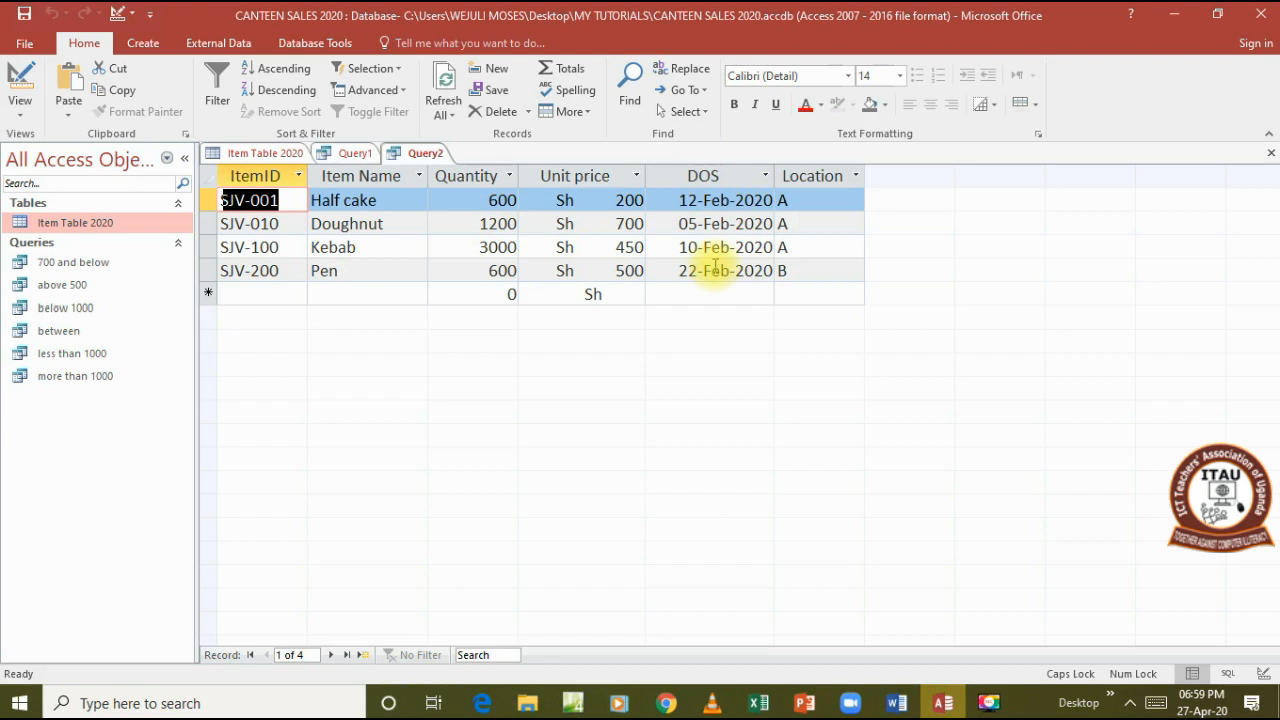
# - Save the query as FEBRUARY
pyautogui.rightClick(417, 157)
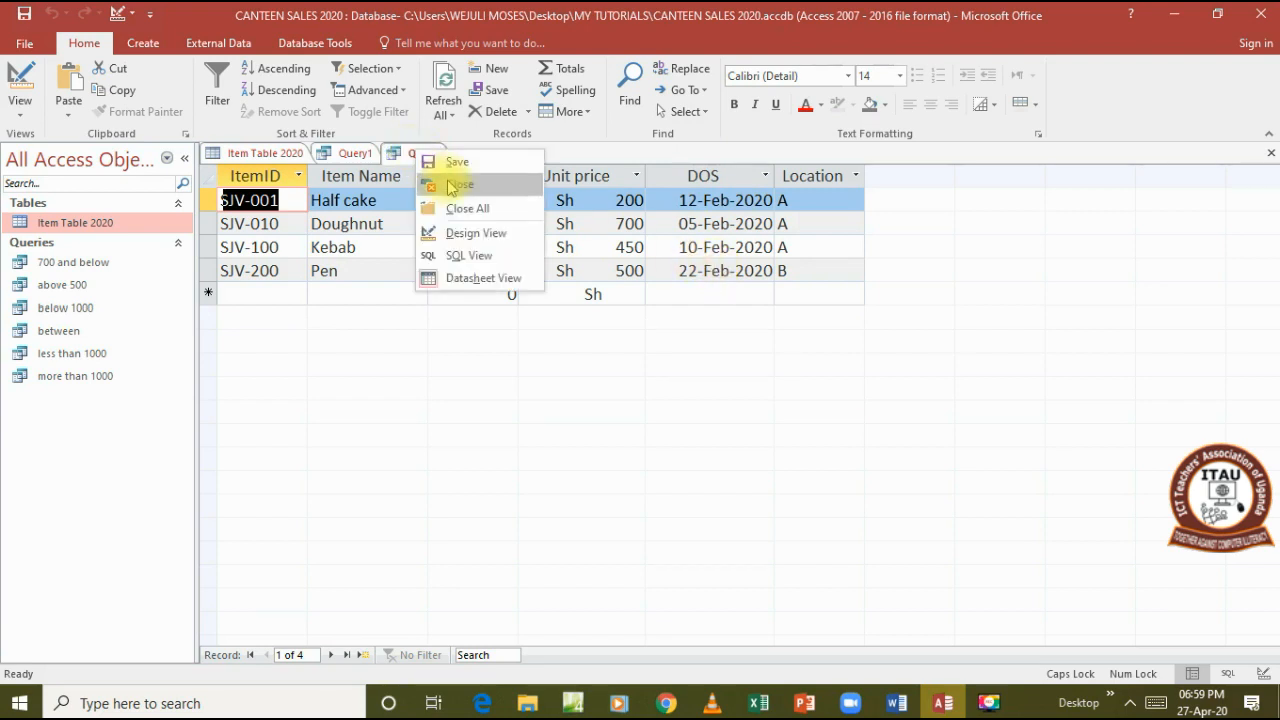
pyautogui.click(452, 162)
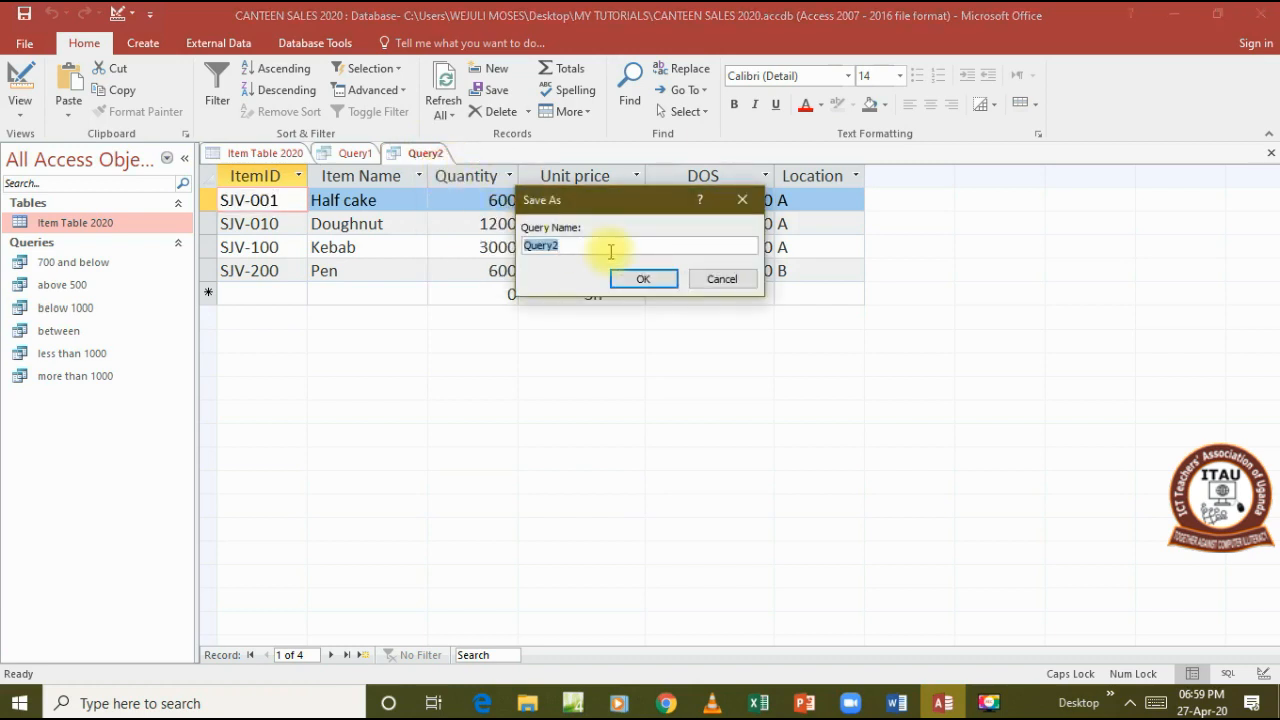
pyautogui.write('FEBRU')
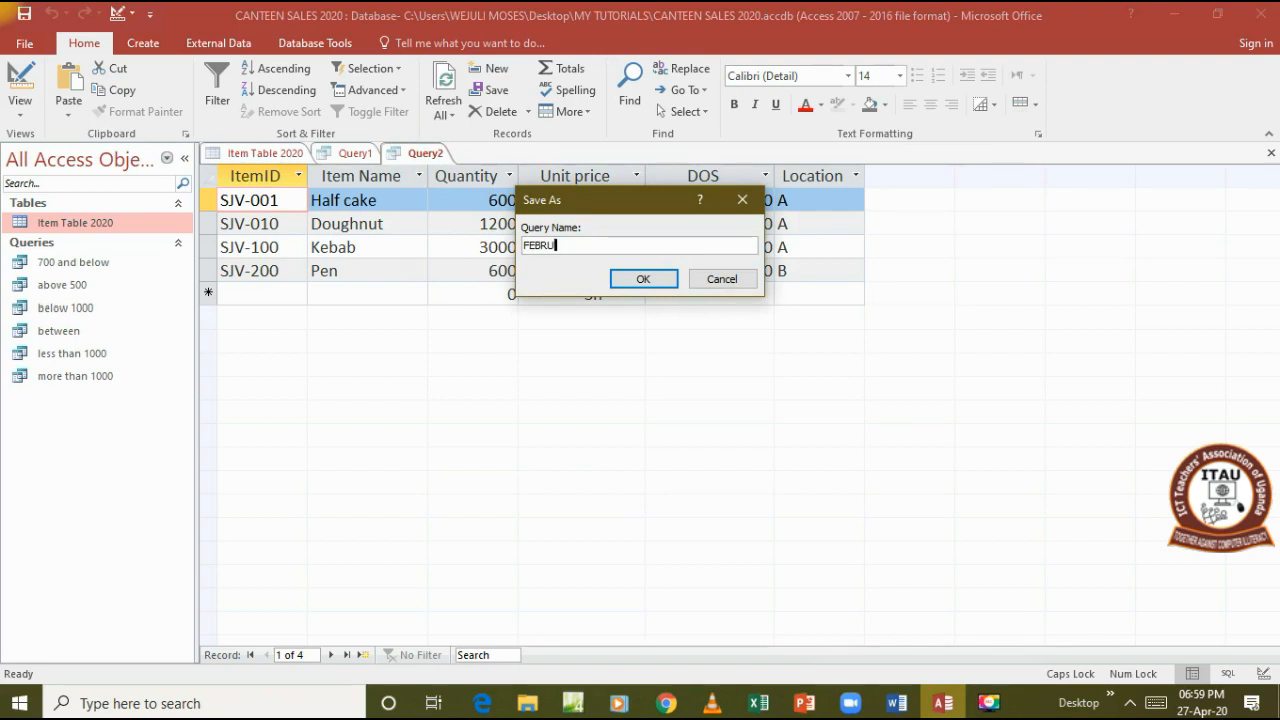
pyautogui.write('ARY')
pyautogui.click(645, 278)
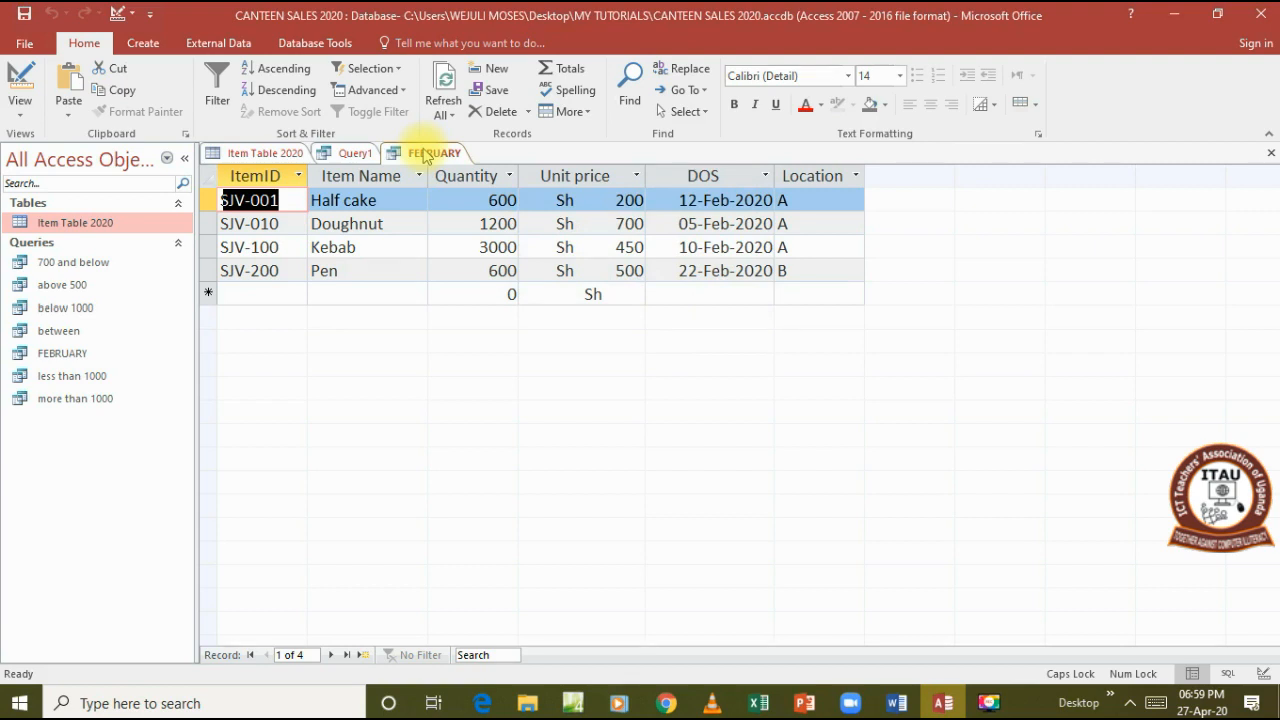
pyautogui.click(425, 155)
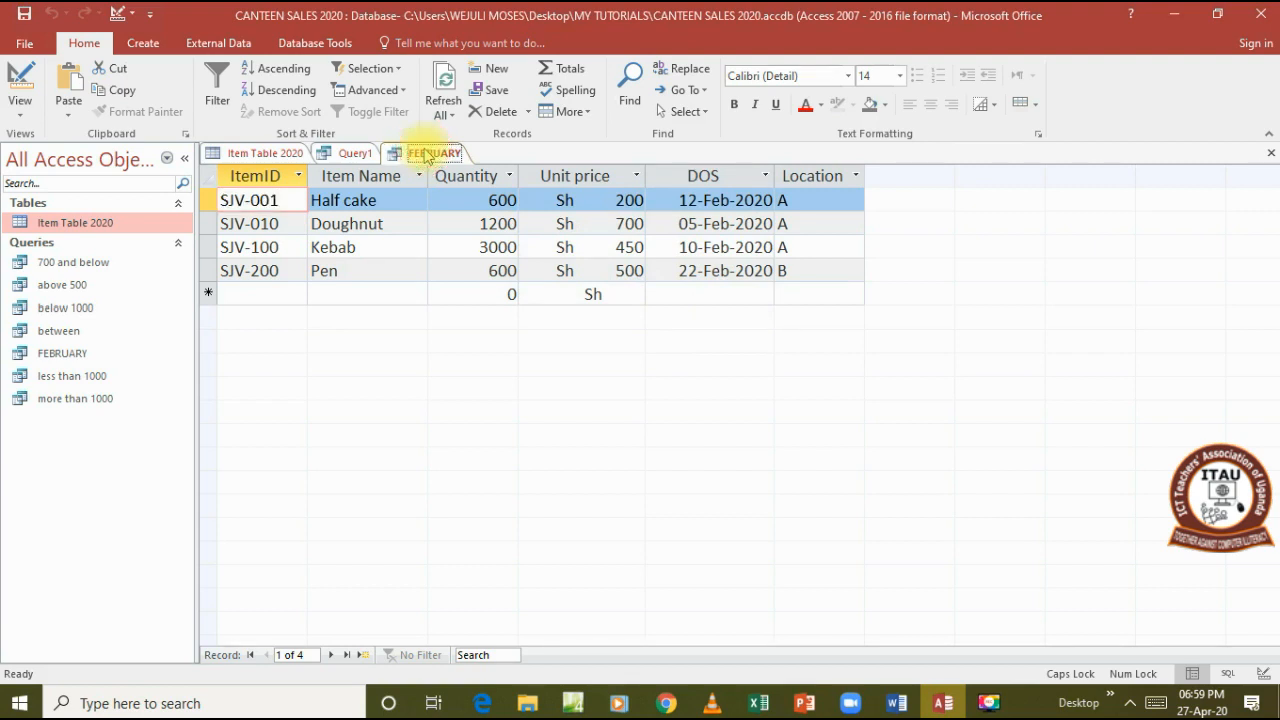
# - Close all open objects without saving the changes to Item Table 2020 and Query1
pyautogui.click(365, 155)
pyautogui.rightClick(362, 155)
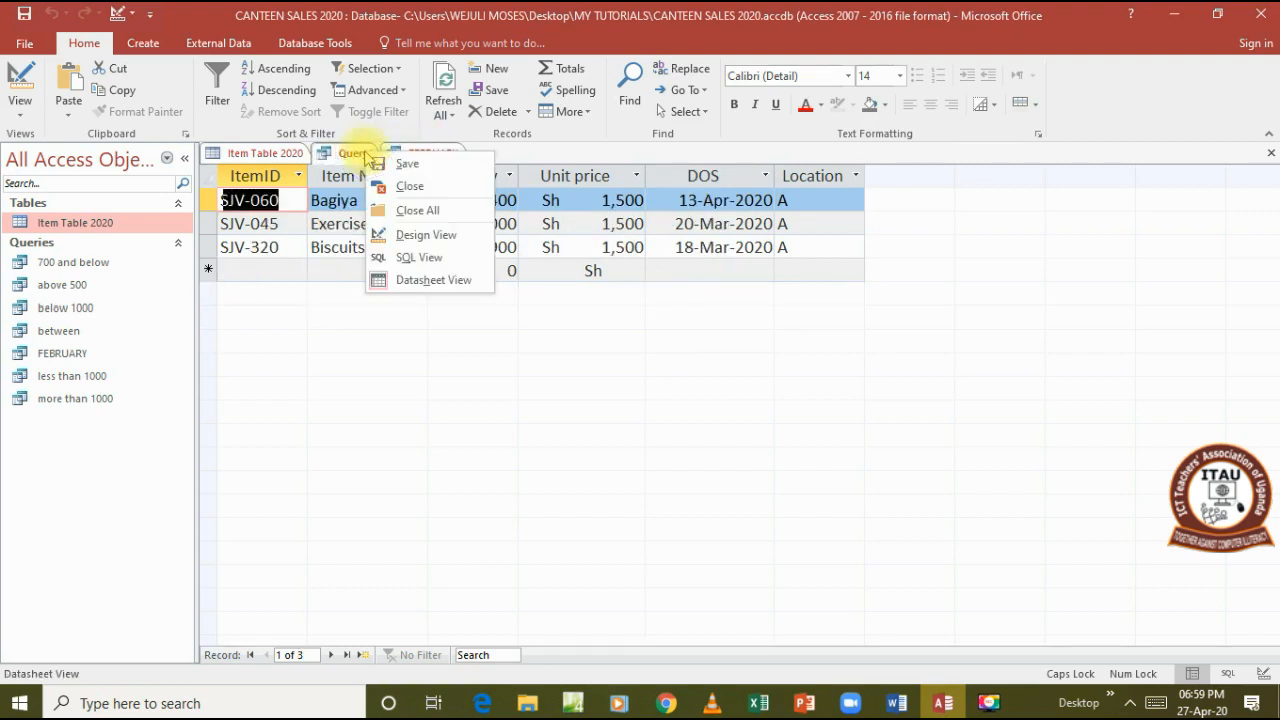
pyautogui.click(418, 210)
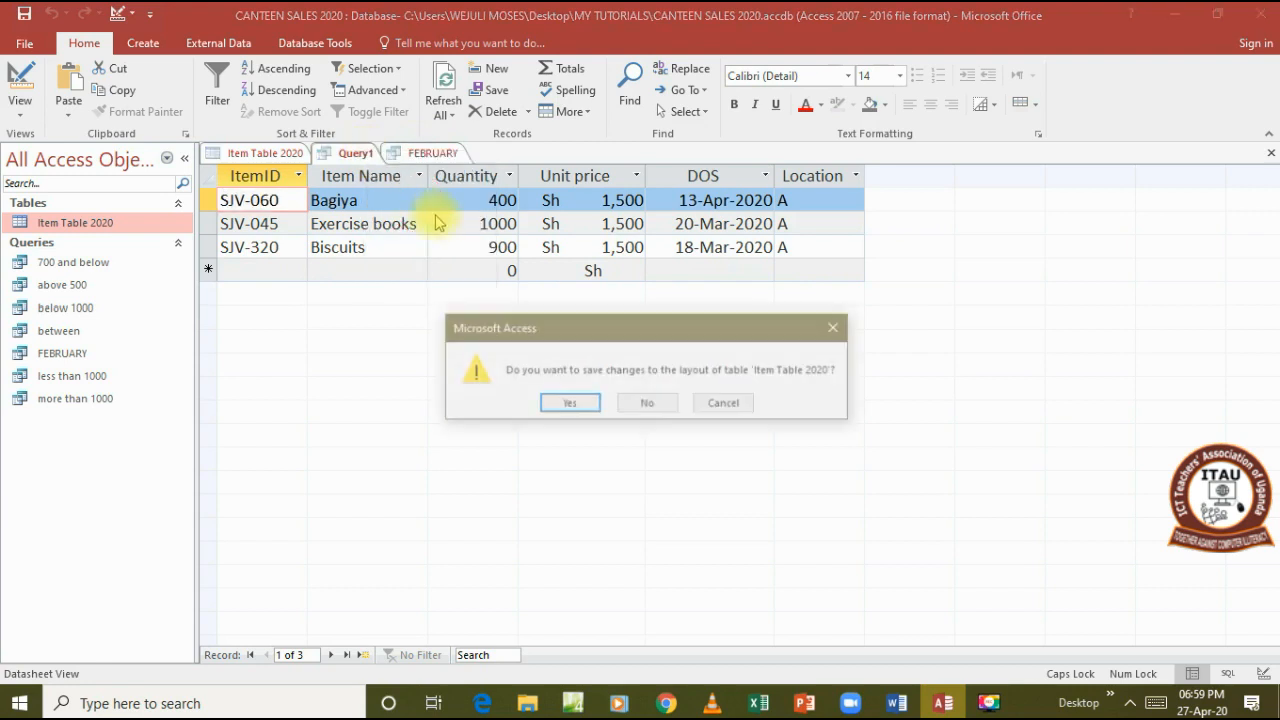
pyautogui.click(622, 406)
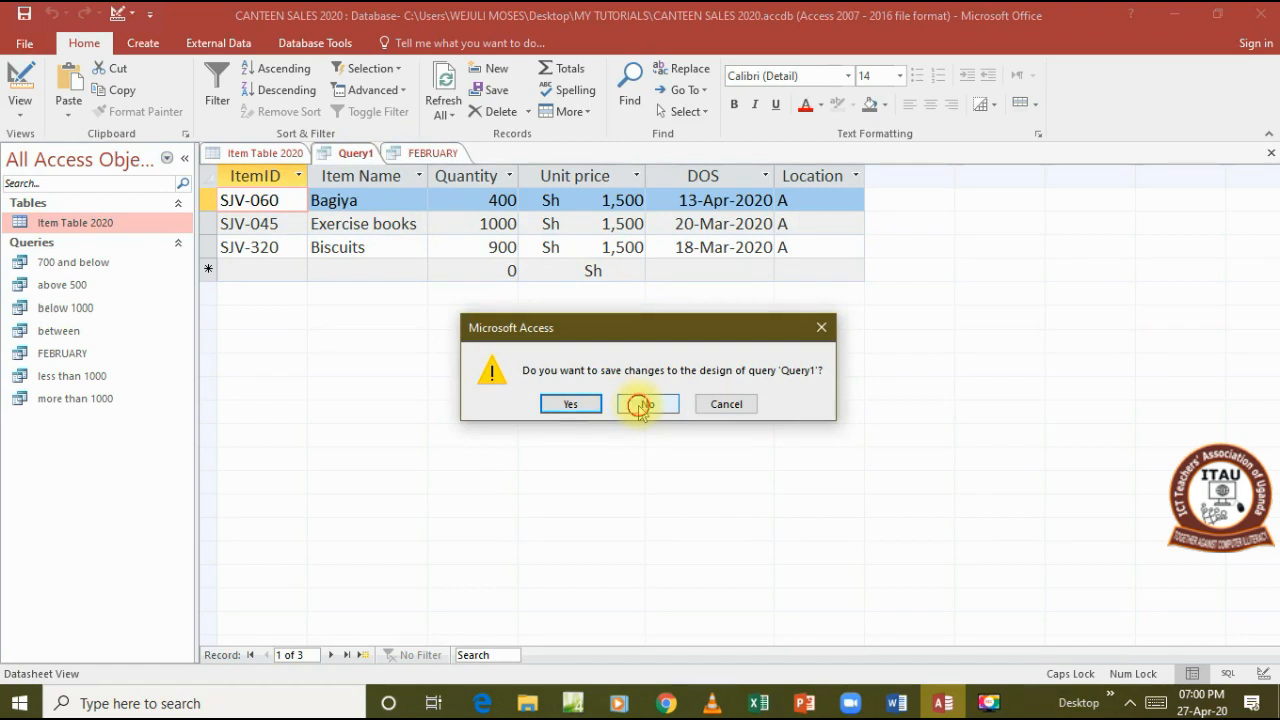
pyautogui.click(643, 405)
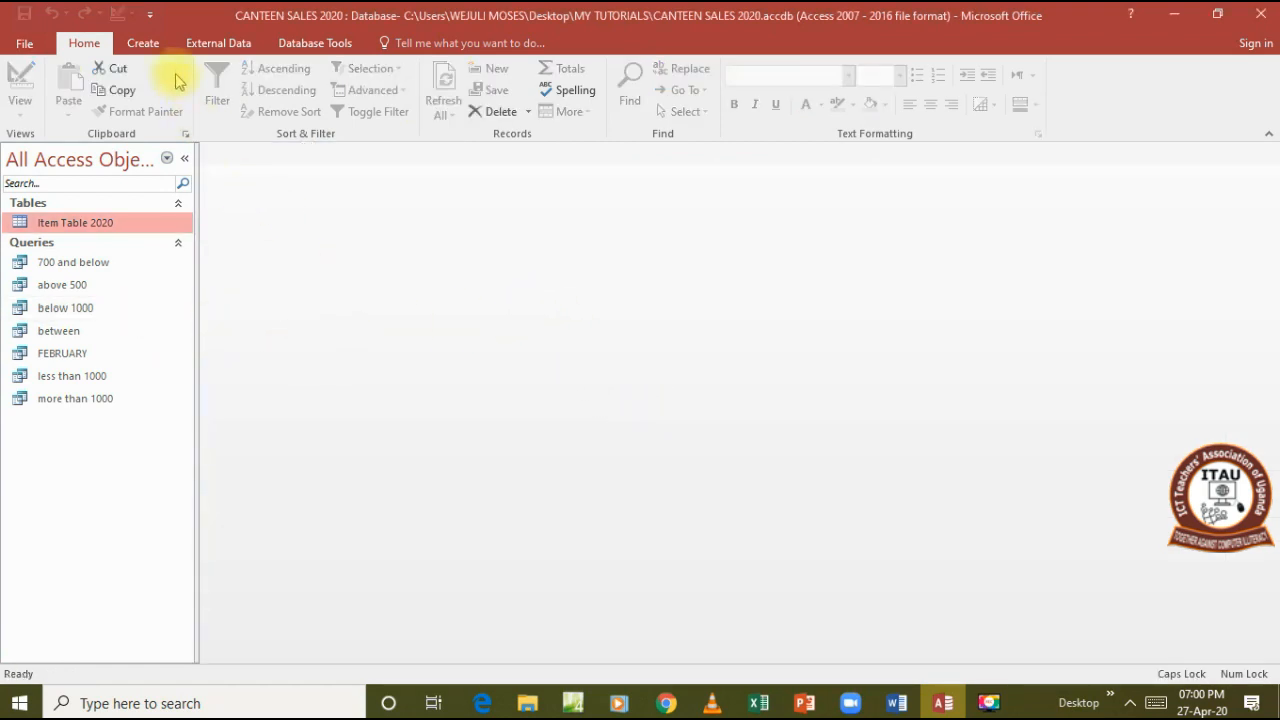
# - Create a new query in design view based on Item Table 2020 and add all its fields to the grid
pyautogui.click(142, 43)
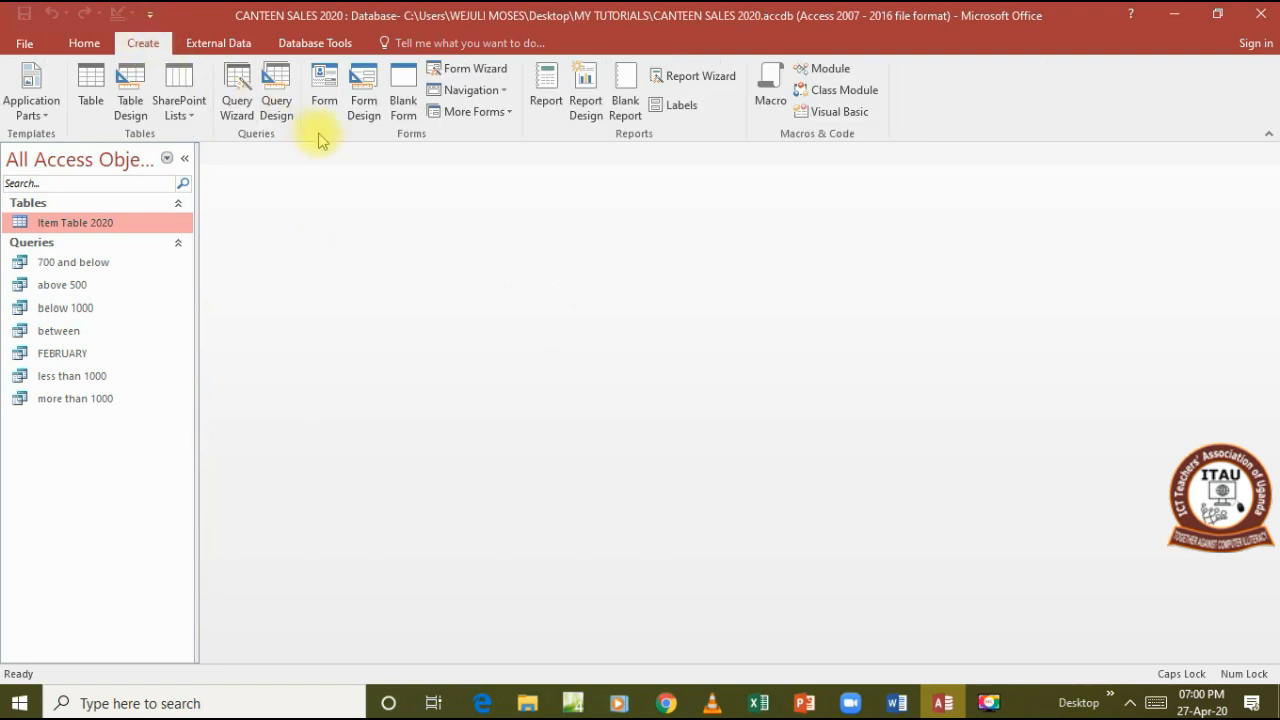
pyautogui.click(276, 104)
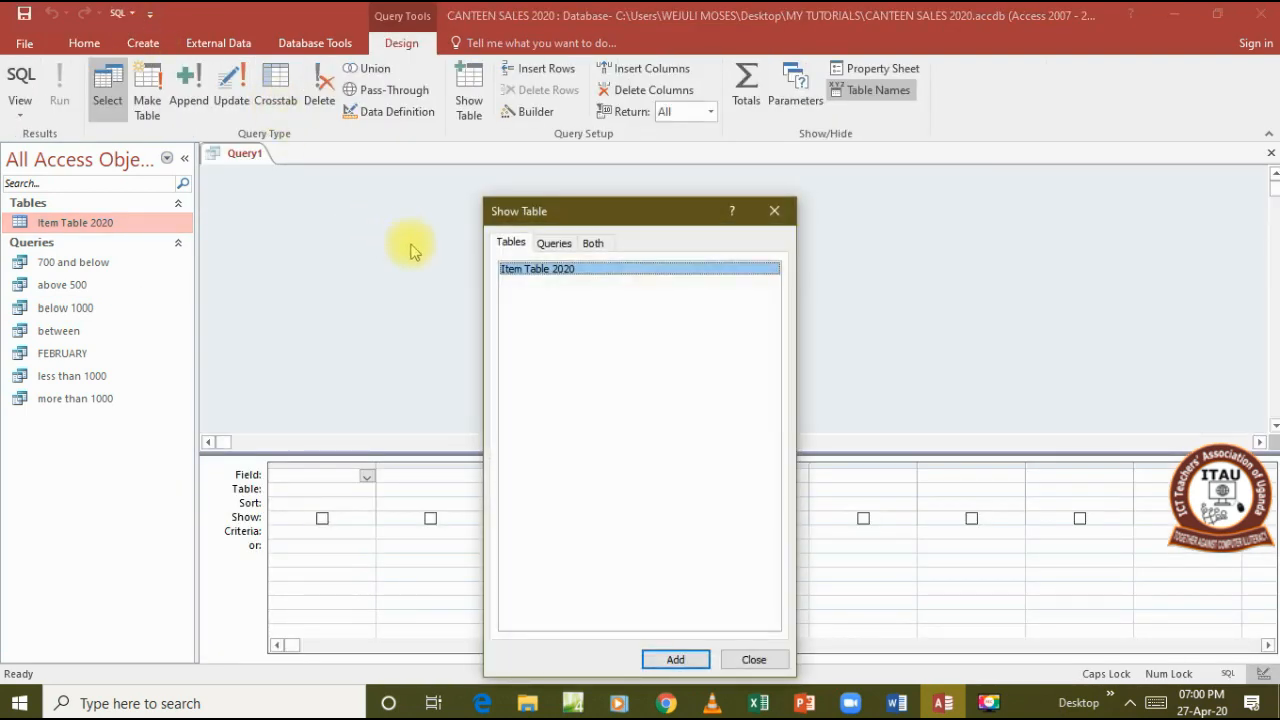
pyautogui.click(690, 660)
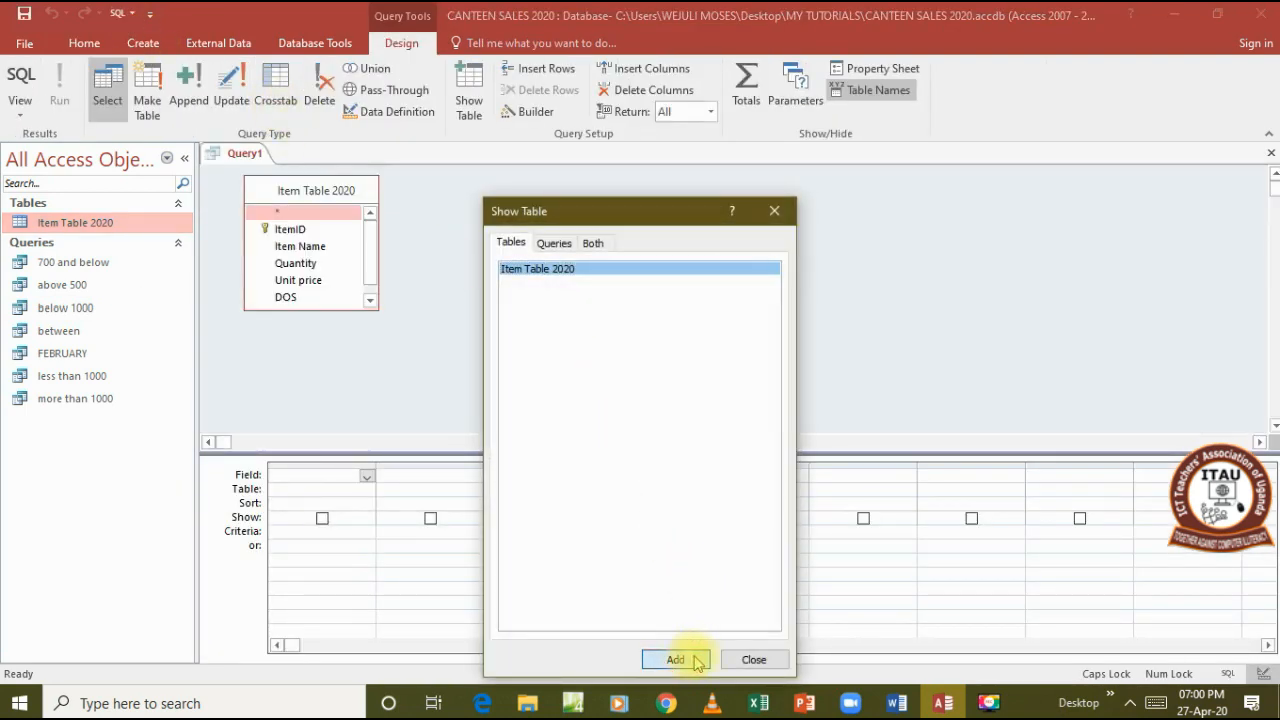
pyautogui.click(745, 660)
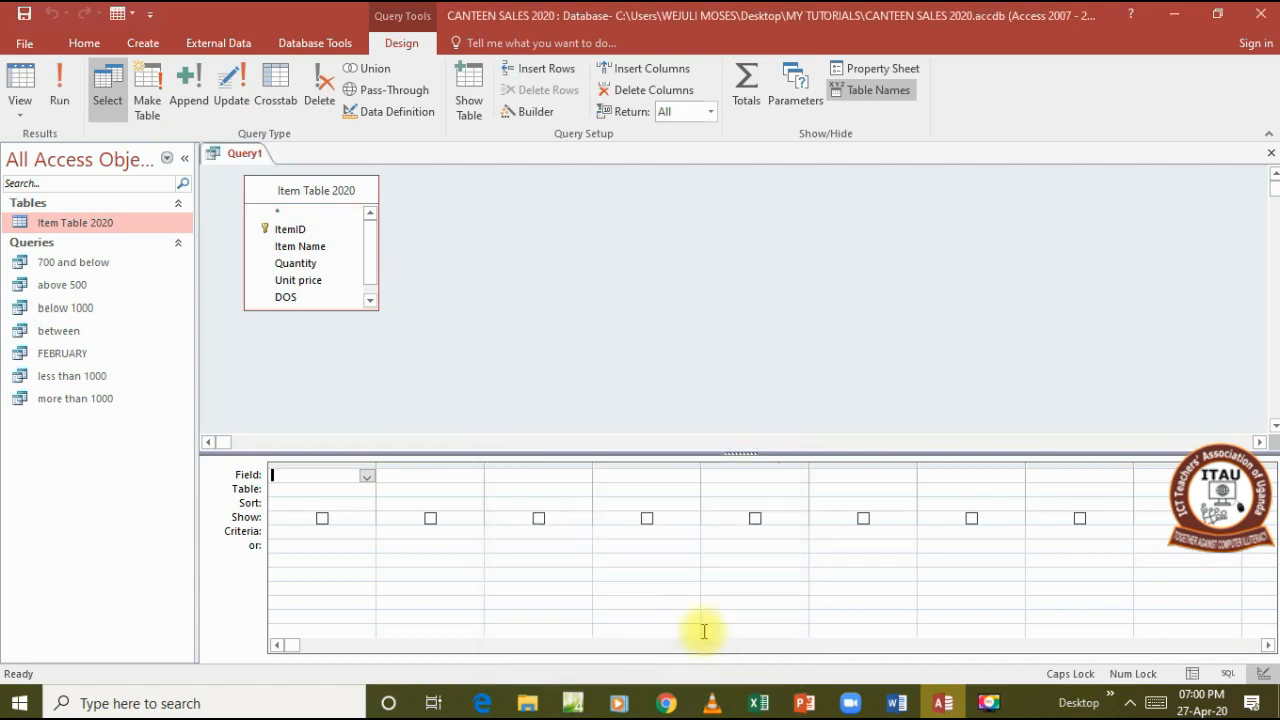
pyautogui.doubleClick(310, 192)
pyautogui.moveTo(303, 218); pyautogui.dragTo(320, 476)
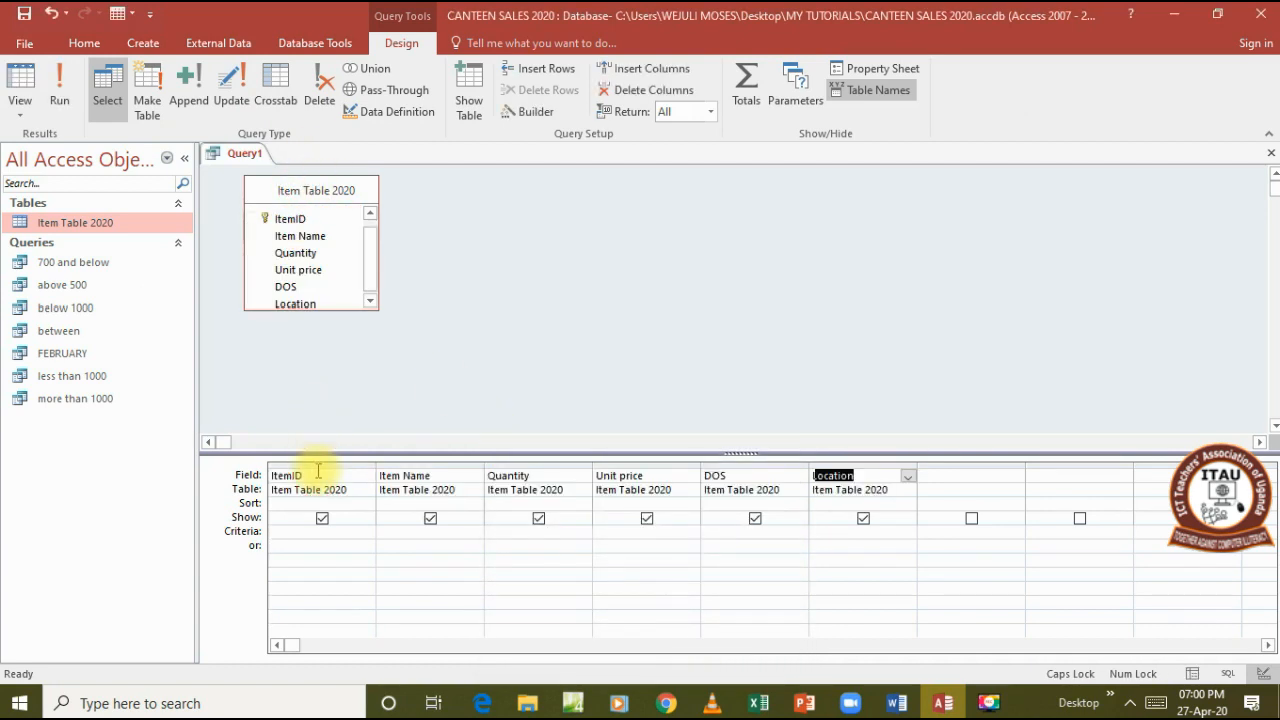
# - Check the before-April task in the browser PDF, return to Access, and run the query with DOS criterion Month([DOS])<4
pyautogui.click(727, 528)
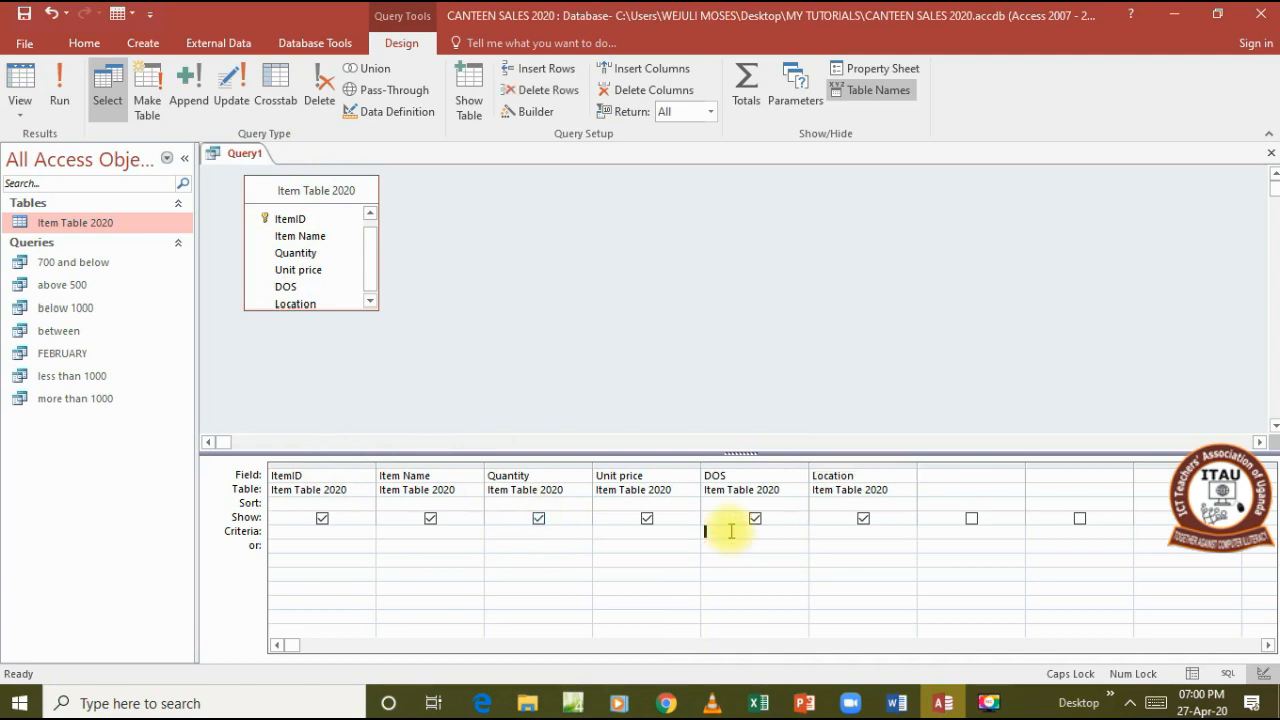
pyautogui.click(482, 703)
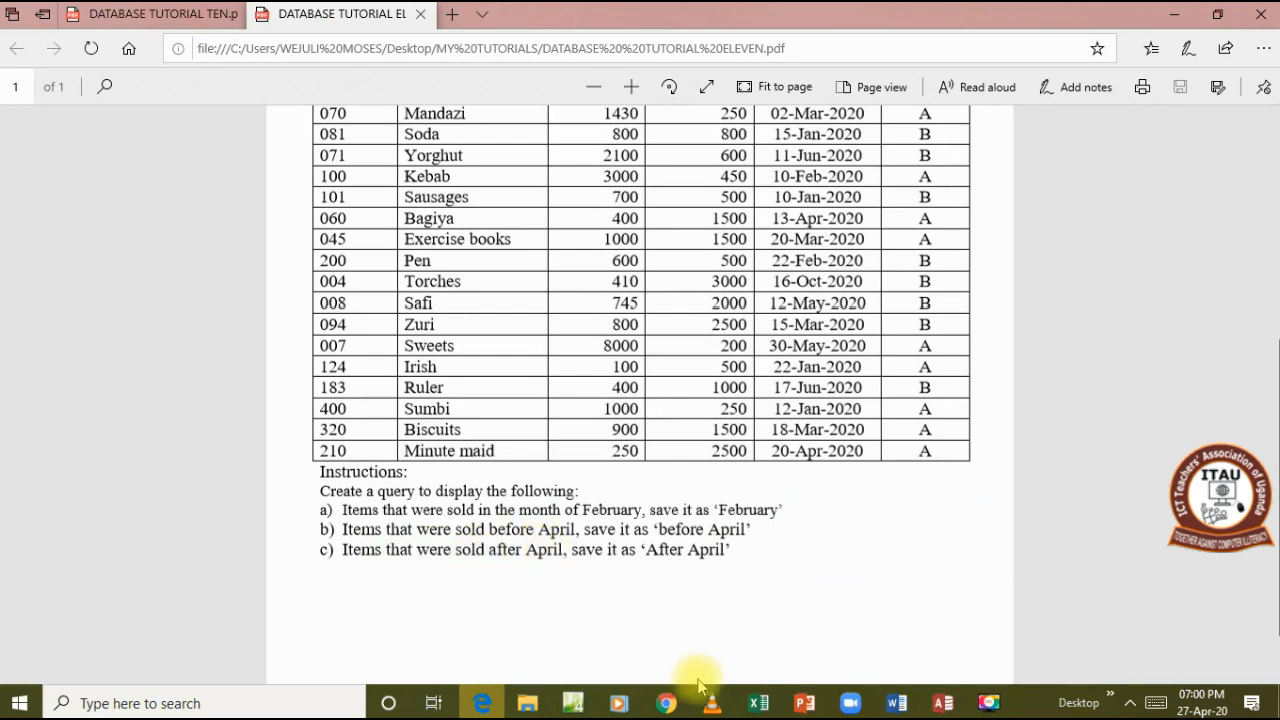
pyautogui.click(943, 703)
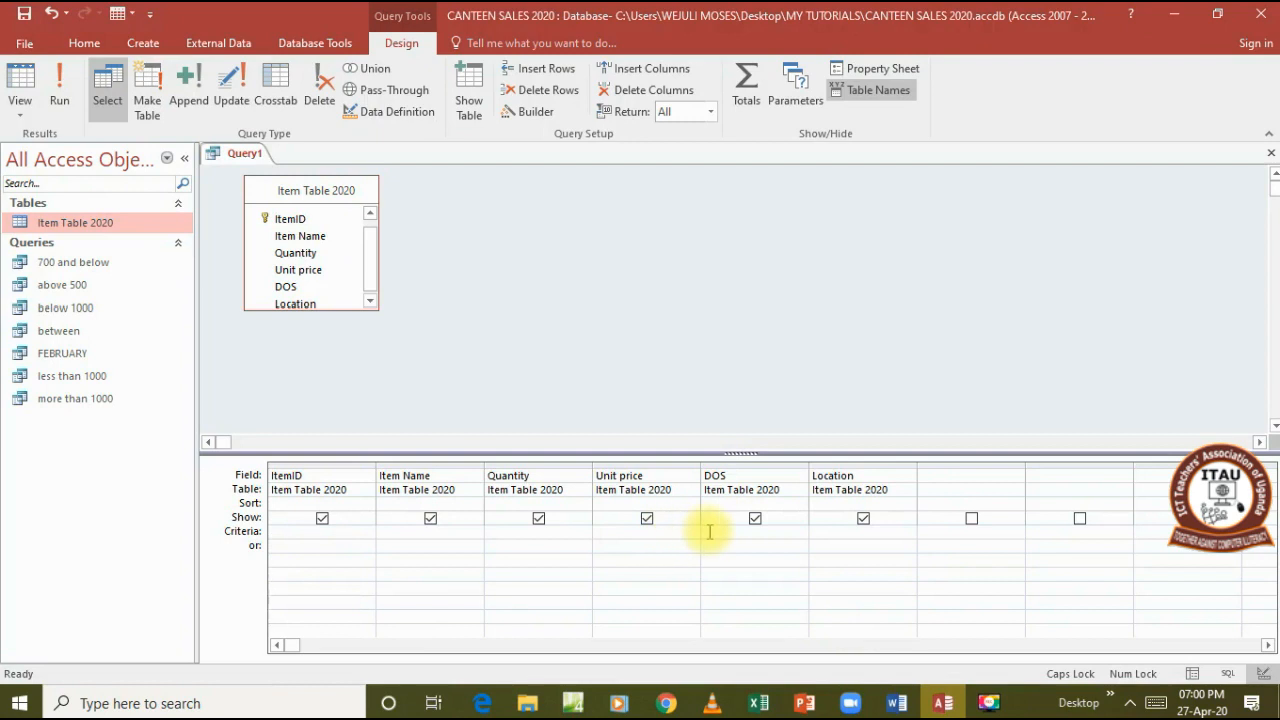
pyautogui.write('MONTH')
pyautogui.doubleClick(778, 553)
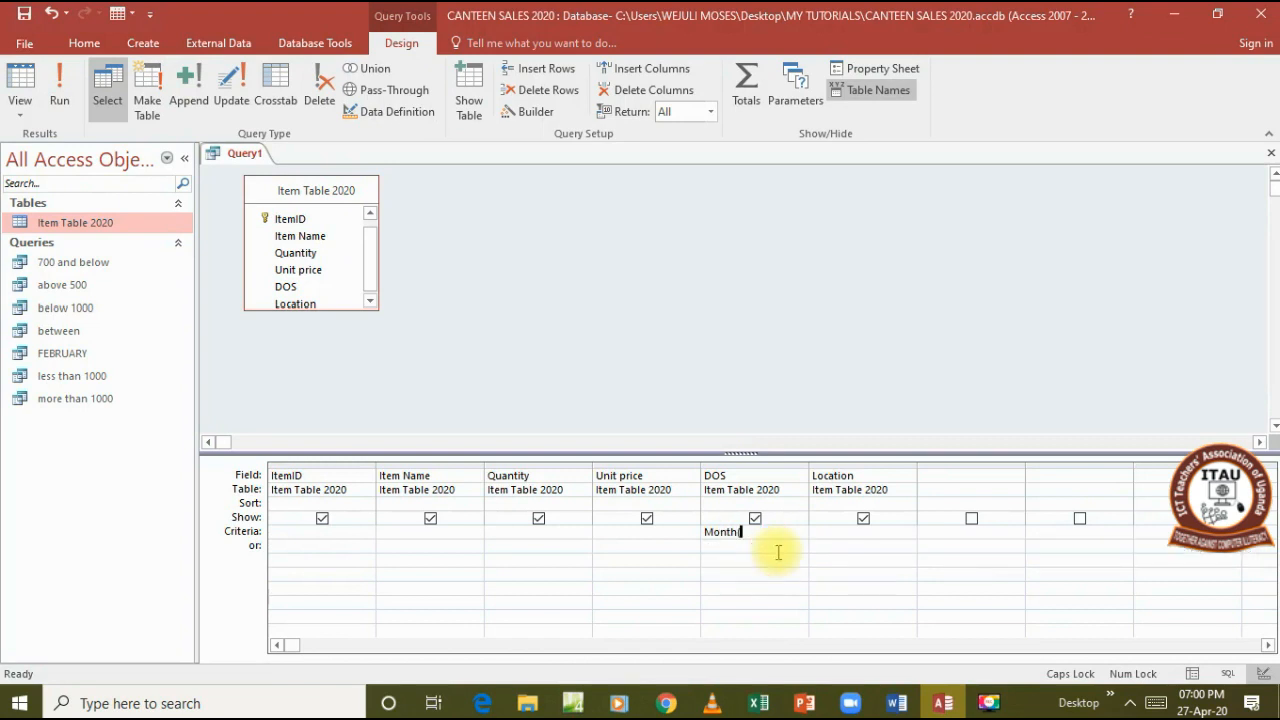
pyautogui.write('(d')
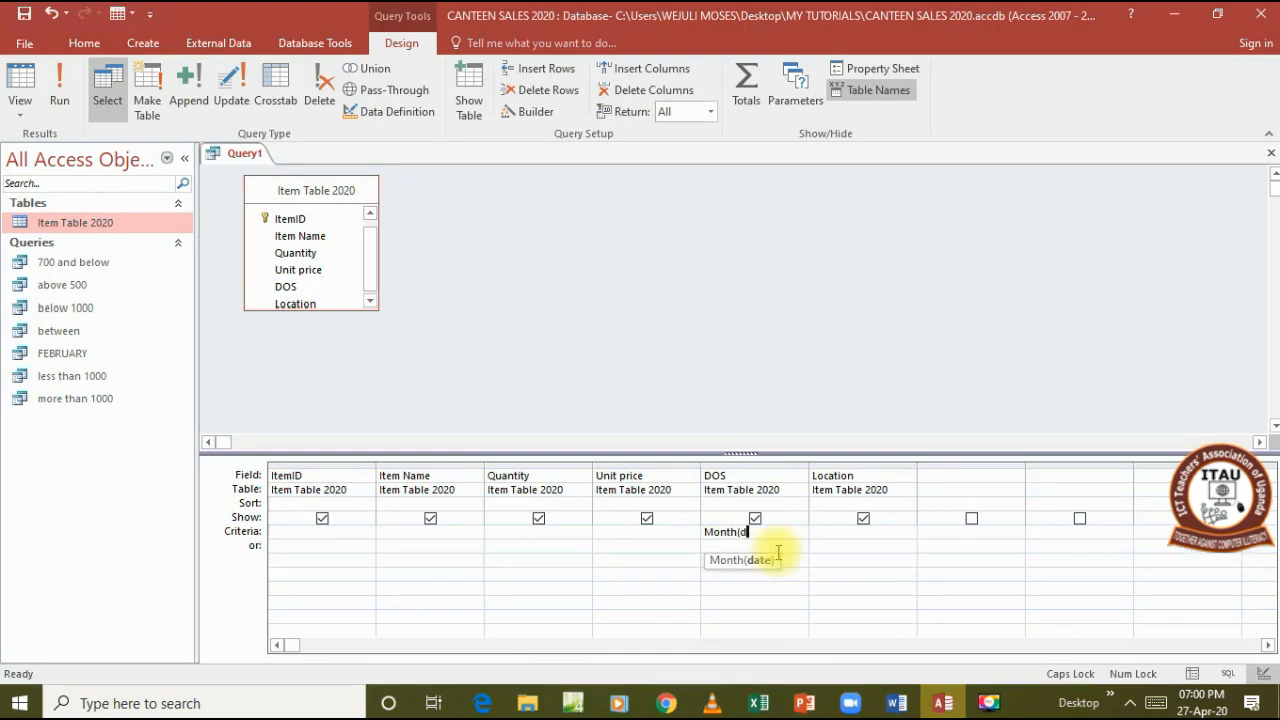
pyautogui.press('BackSpace')
pyautogui.write('[DOS])<4')
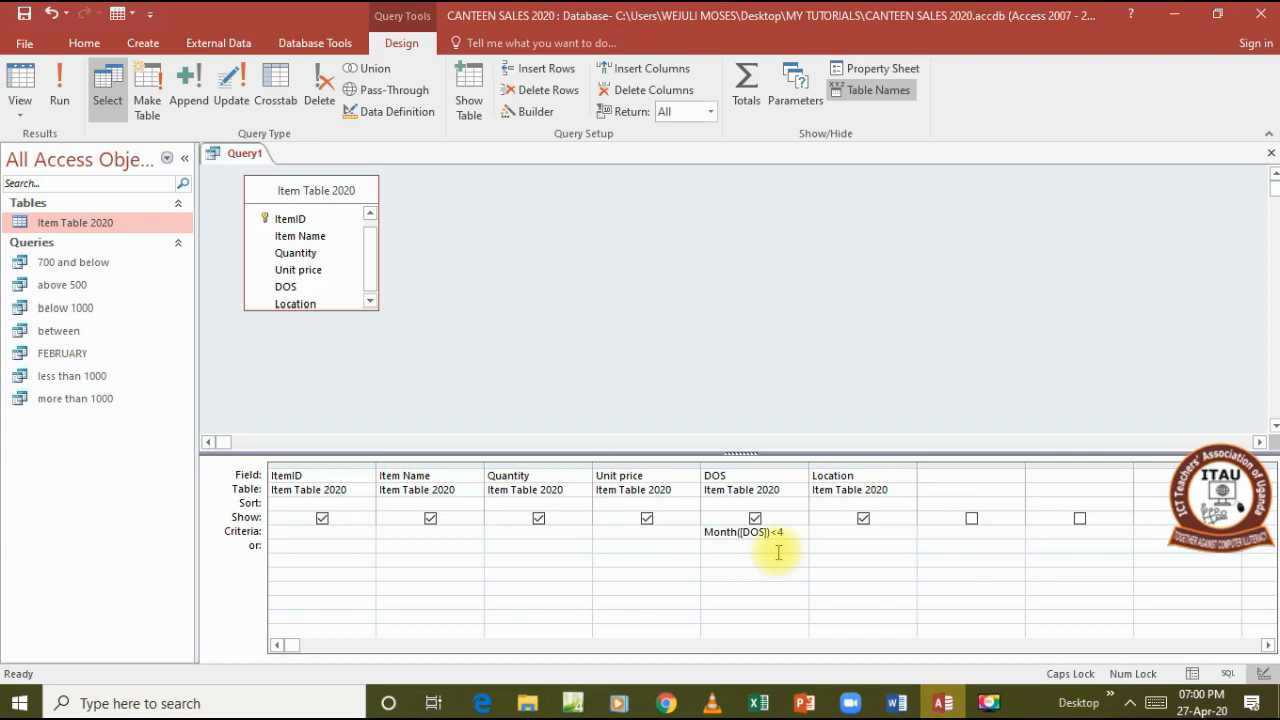
pyautogui.click(59, 92)
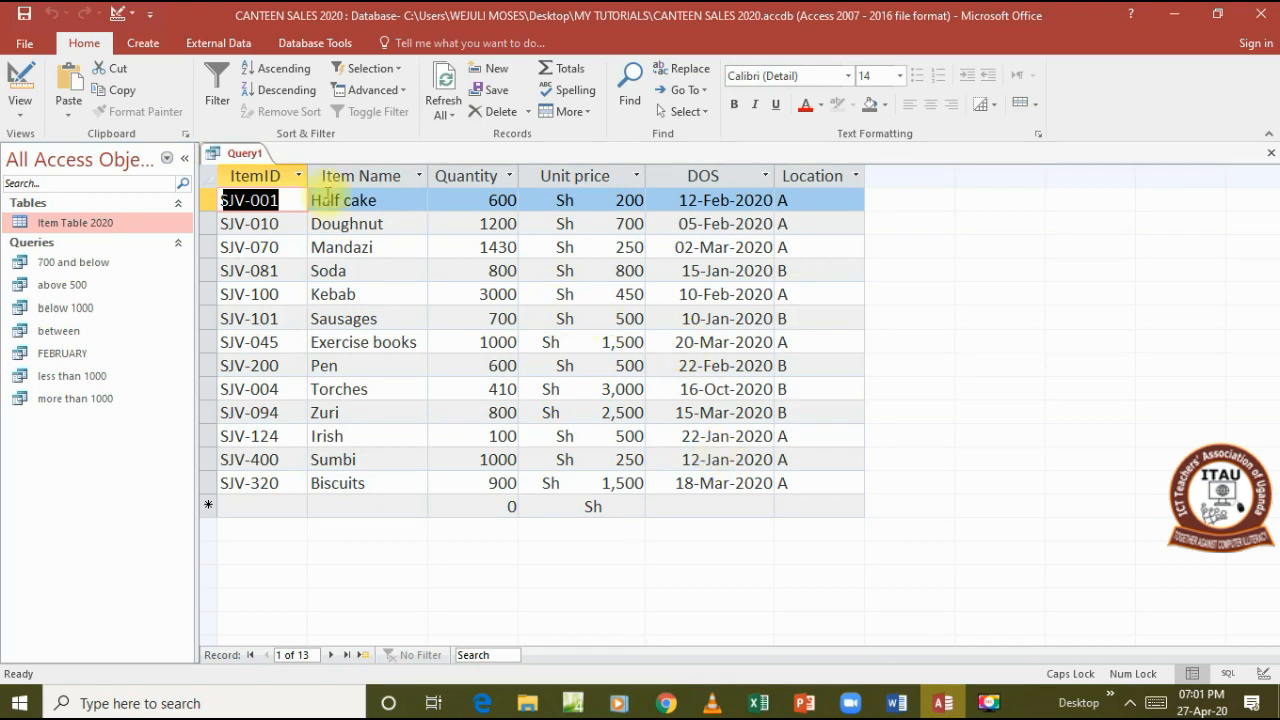
# - Save the query as BEFORE APRIL and close it
pyautogui.rightClick(242, 152)
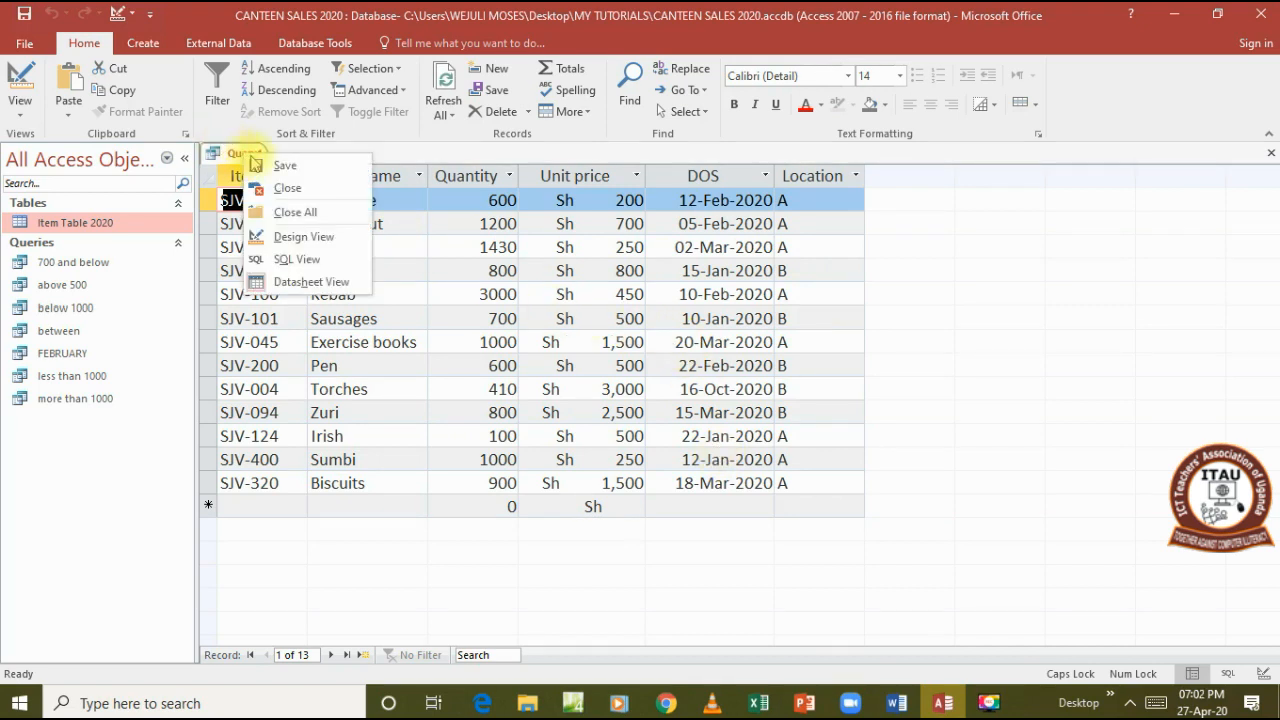
pyautogui.click(260, 166)
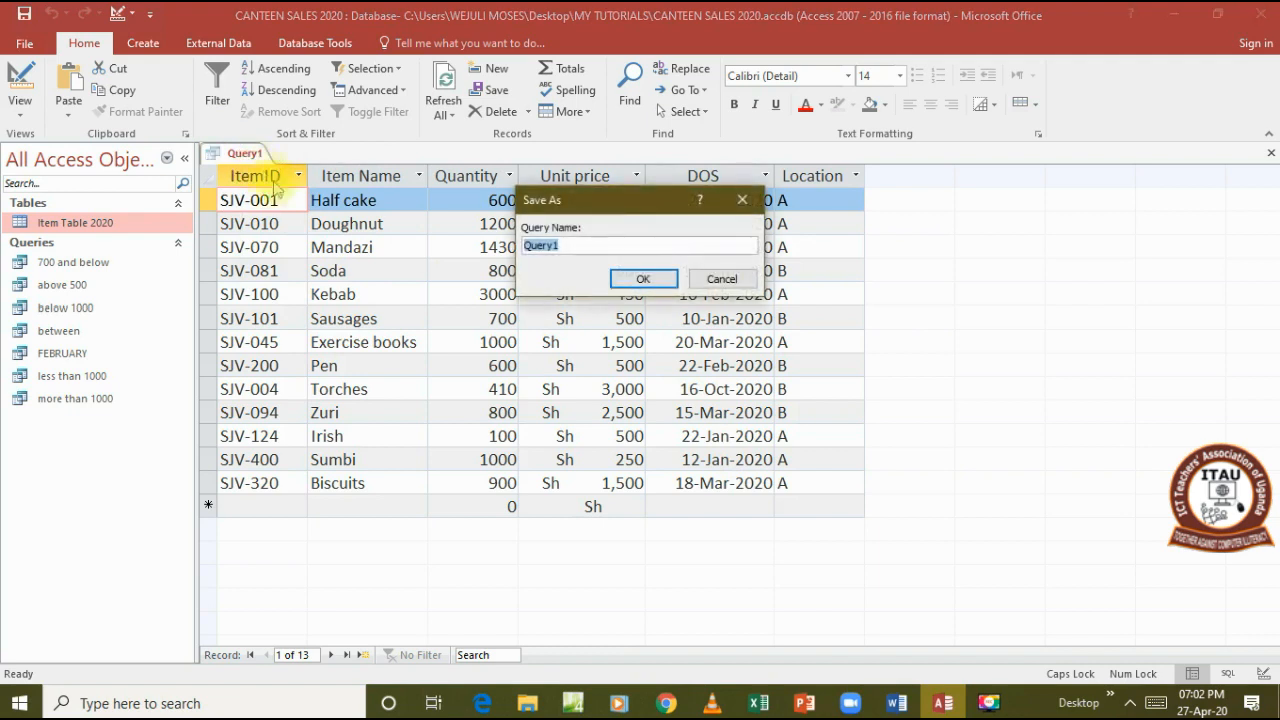
pyautogui.write('BEFO')
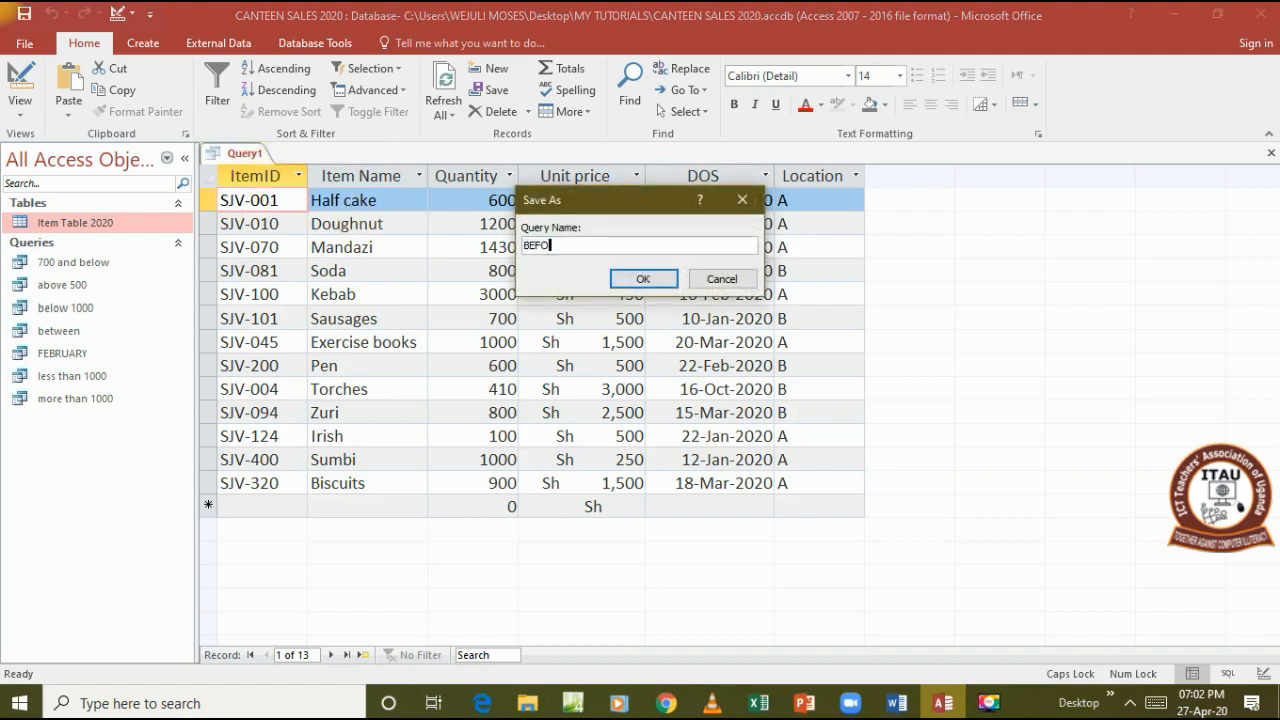
pyautogui.write('RE APRIL')
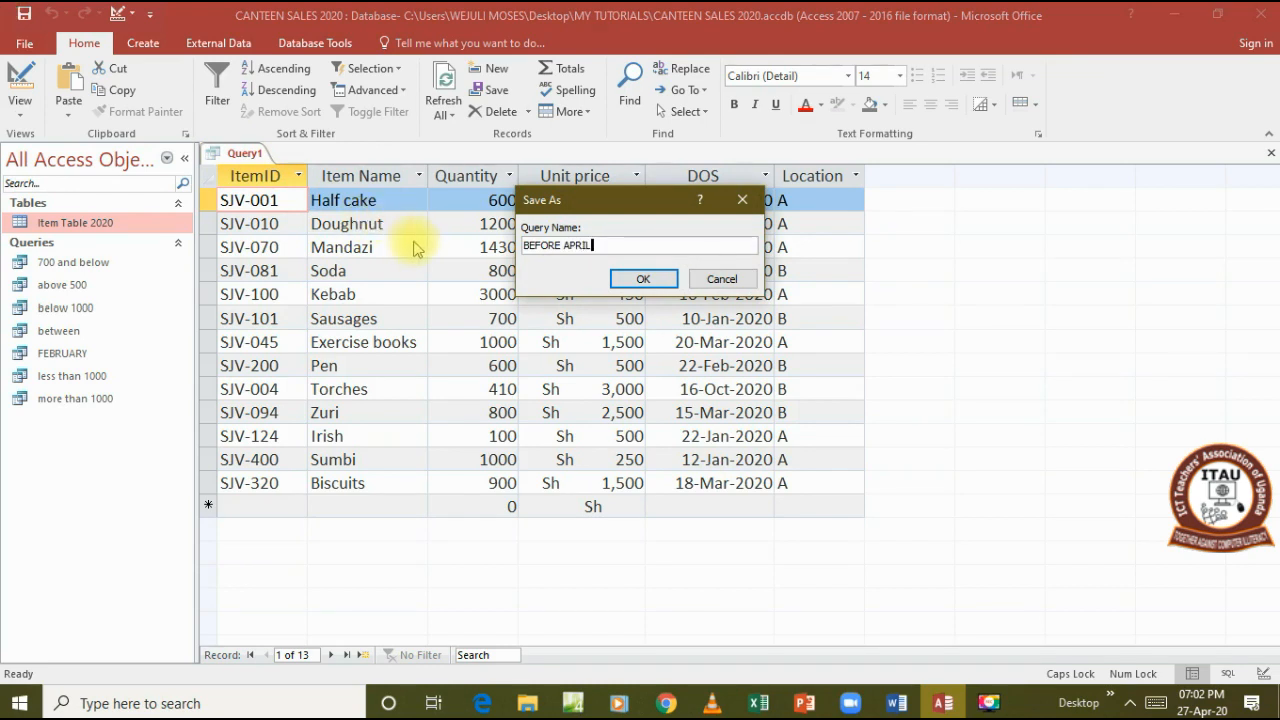
pyautogui.click(643, 279)
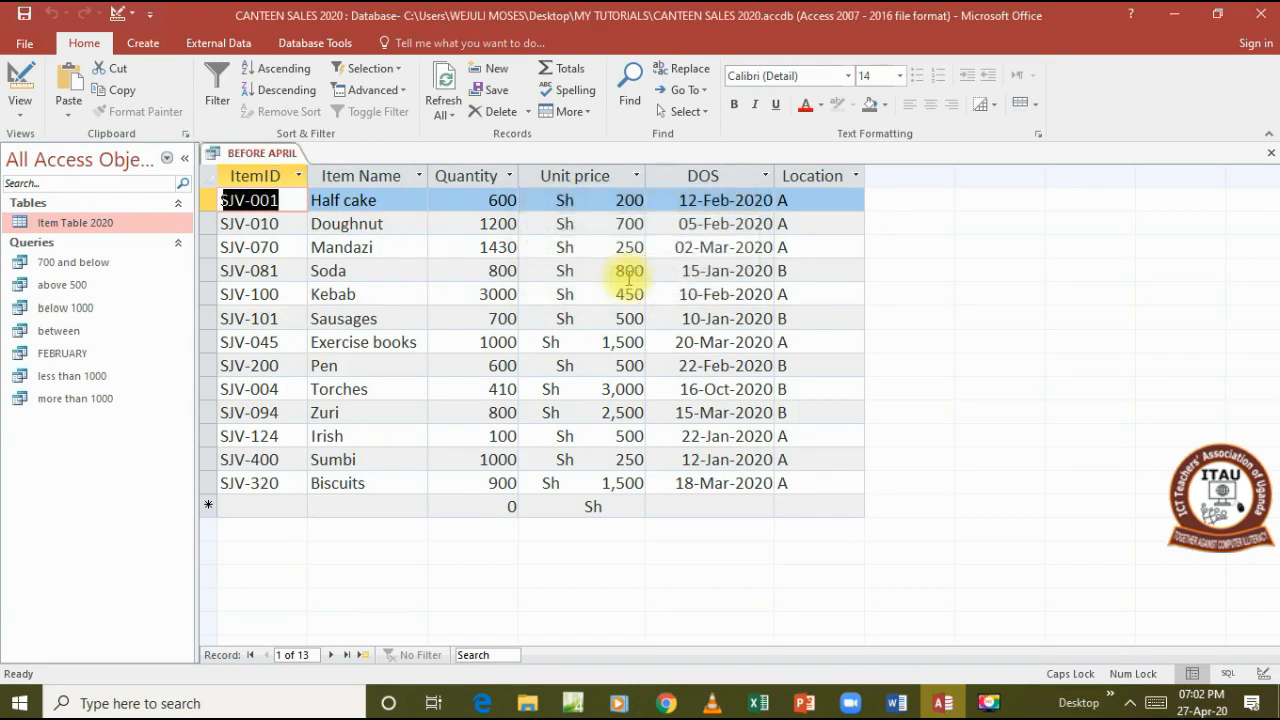
pyautogui.rightClick(254, 153)
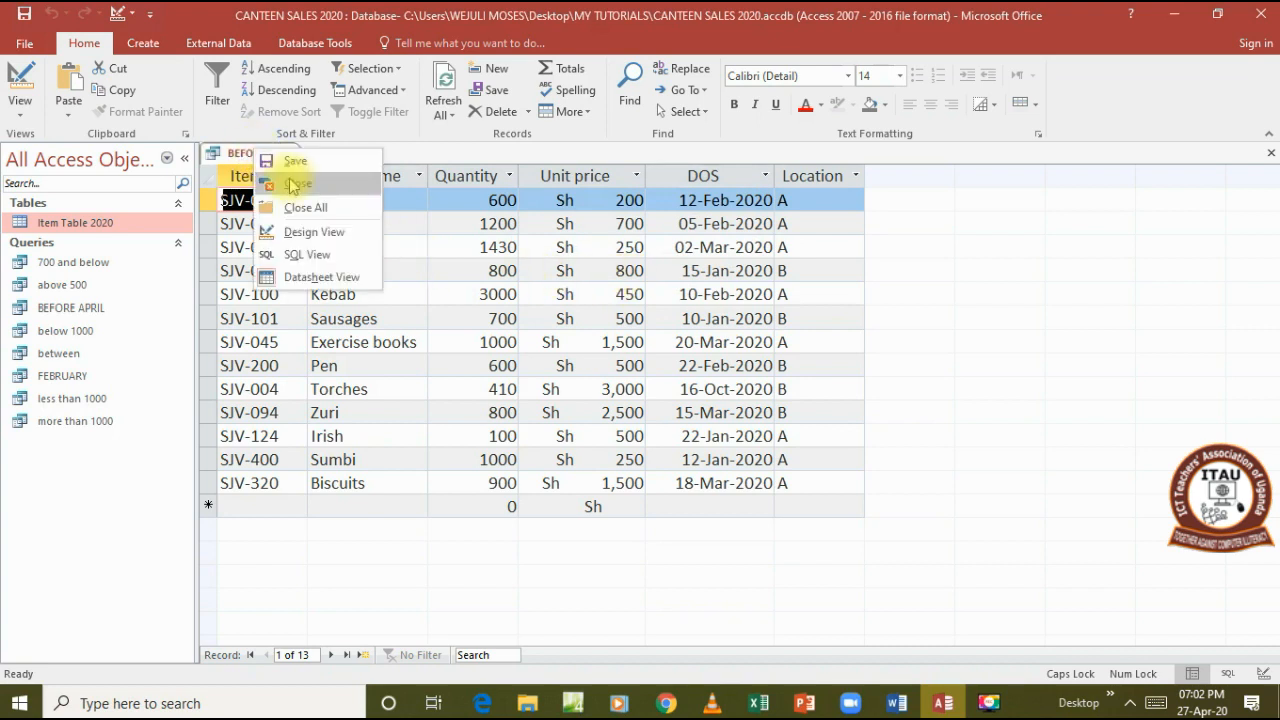
pyautogui.click(292, 183)
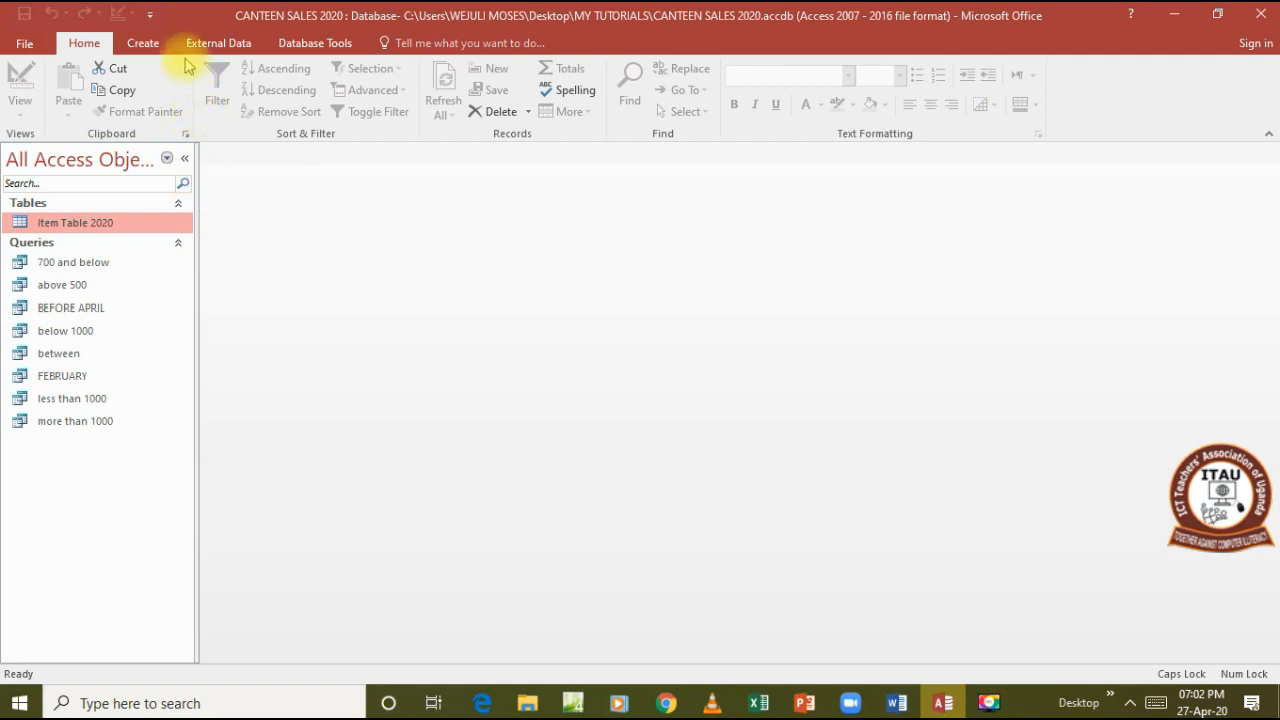
# - Create another design-view query on Item Table 2020, check the after-April task in the browser PDF, and add all table fields in Access
pyautogui.click(150, 43)
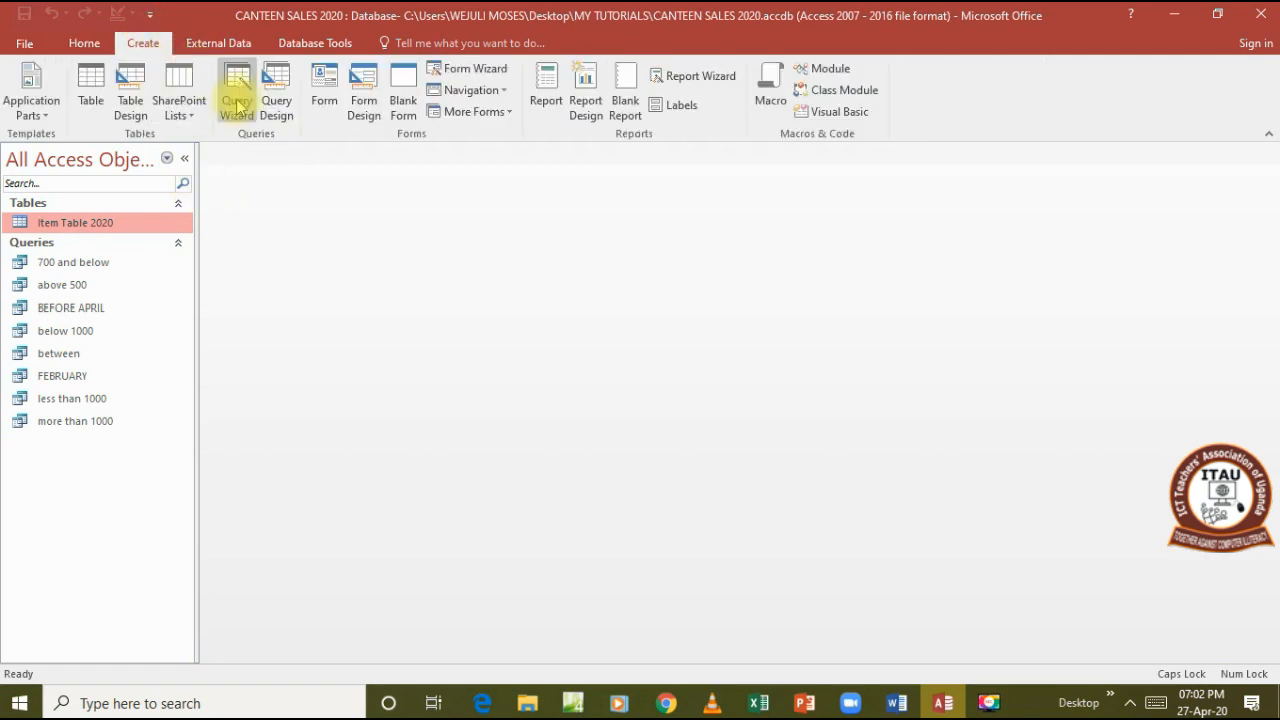
pyautogui.click(270, 106)
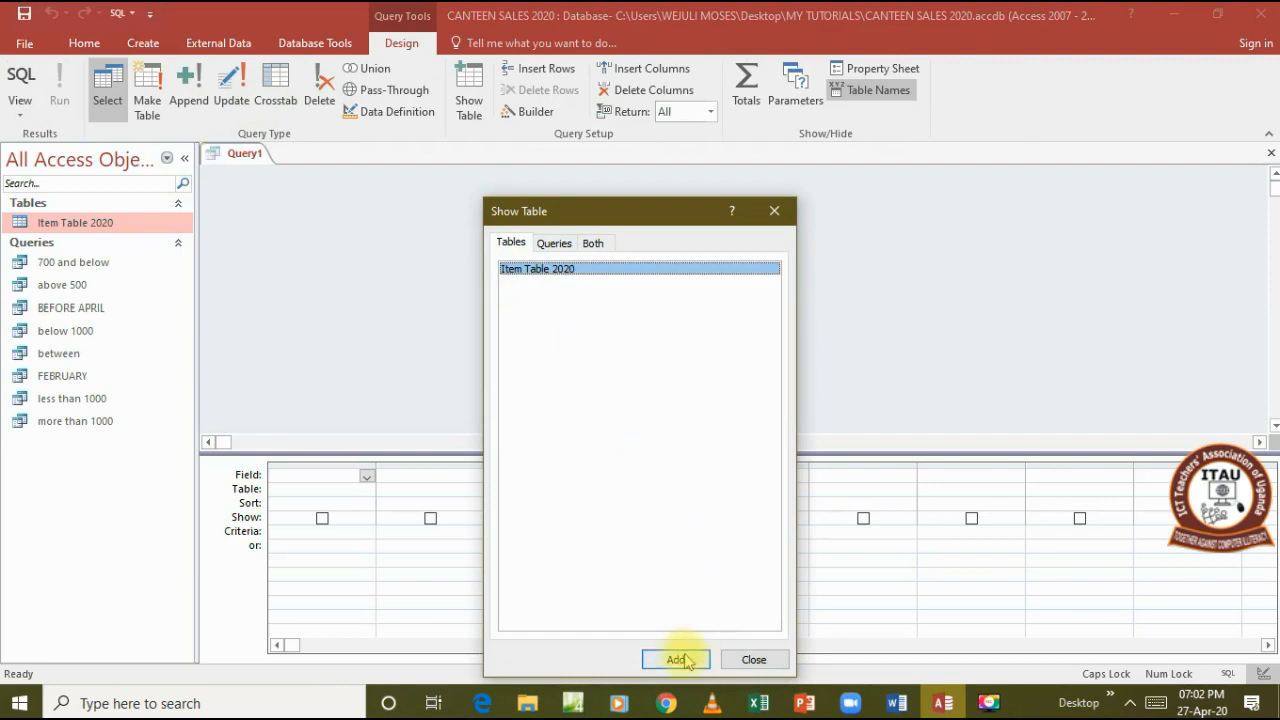
pyautogui.click(673, 660)
pyautogui.click(745, 660)
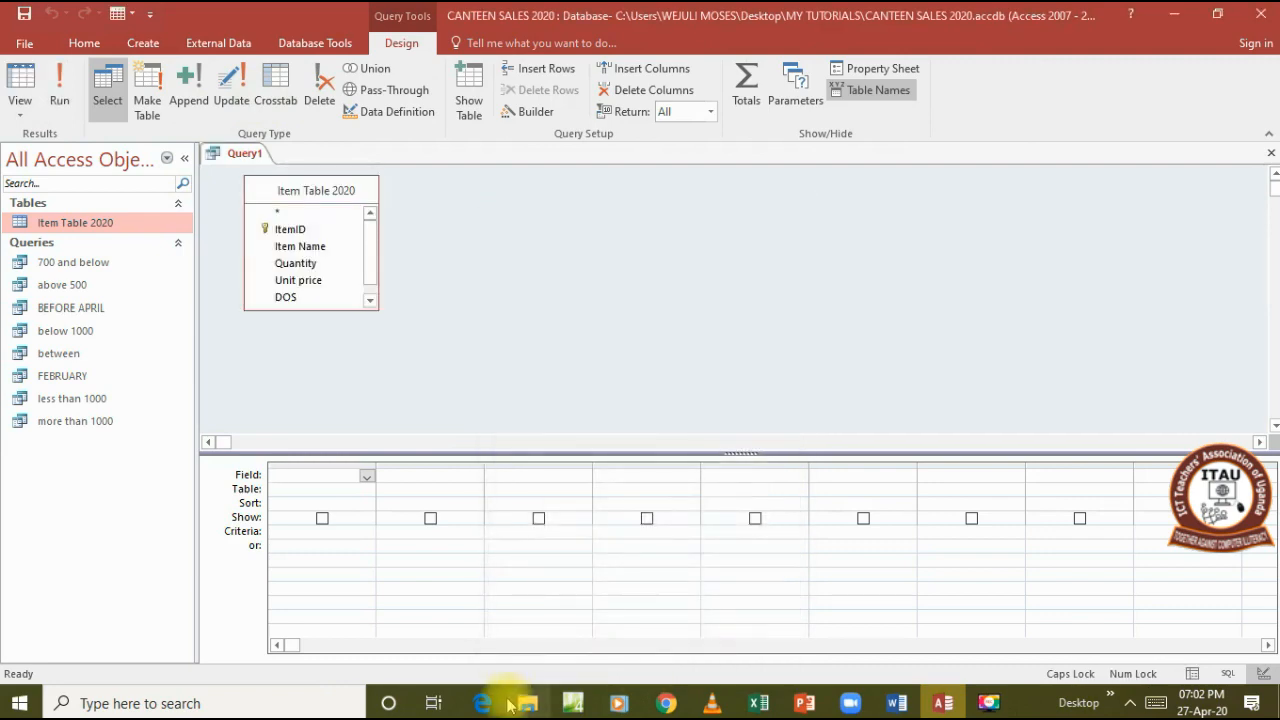
pyautogui.moveTo(482, 700)
pyautogui.click(478, 672)
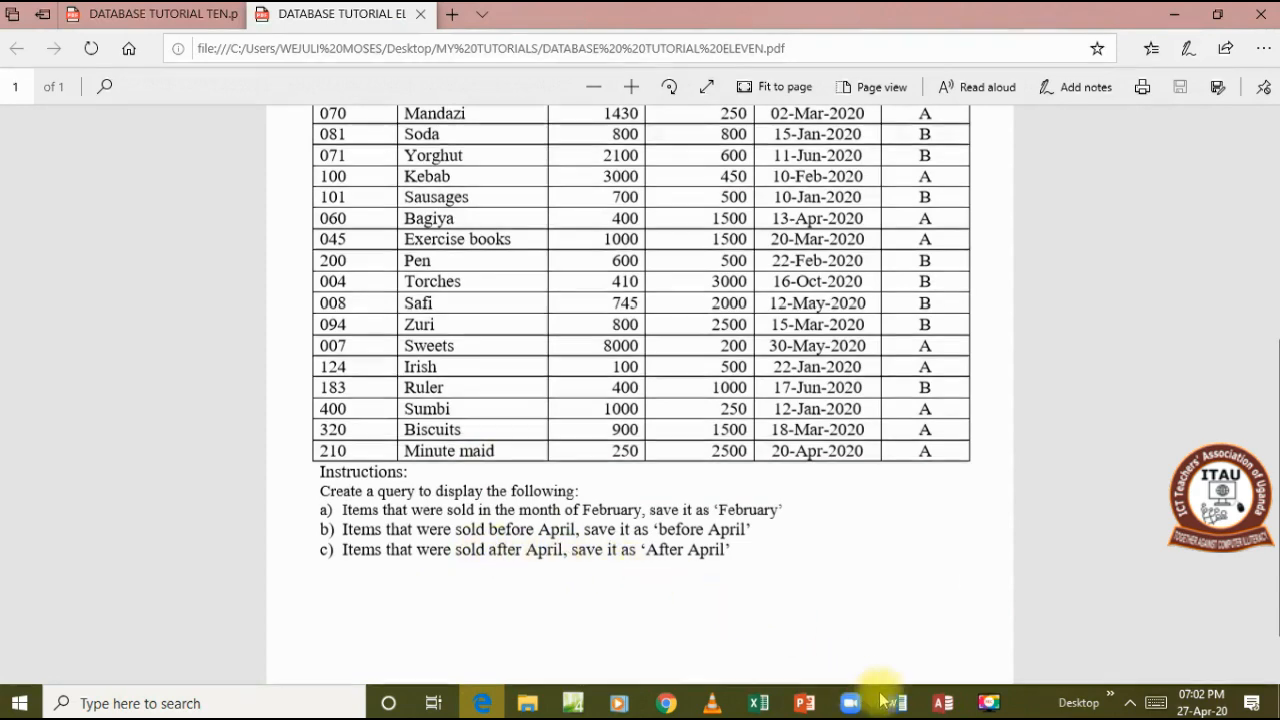
pyautogui.click(944, 705)
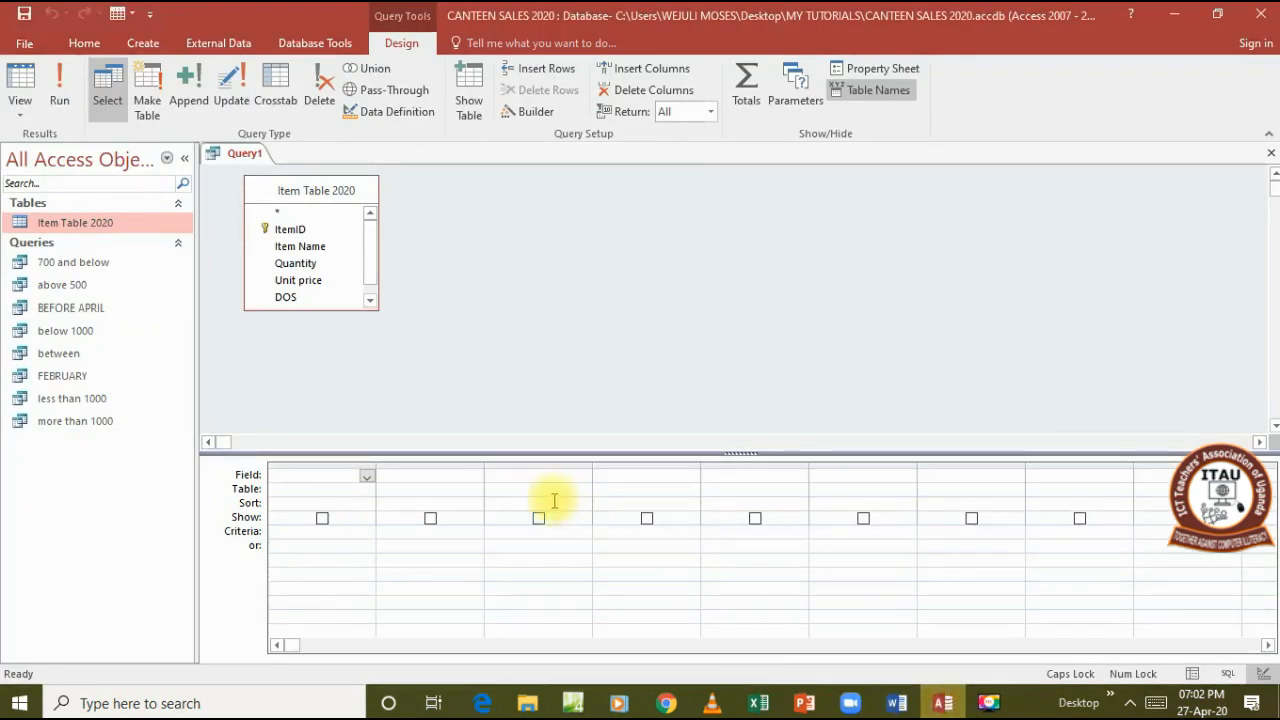
pyautogui.doubleClick(280, 190)
pyautogui.moveTo(280, 222); pyautogui.dragTo(322, 473)
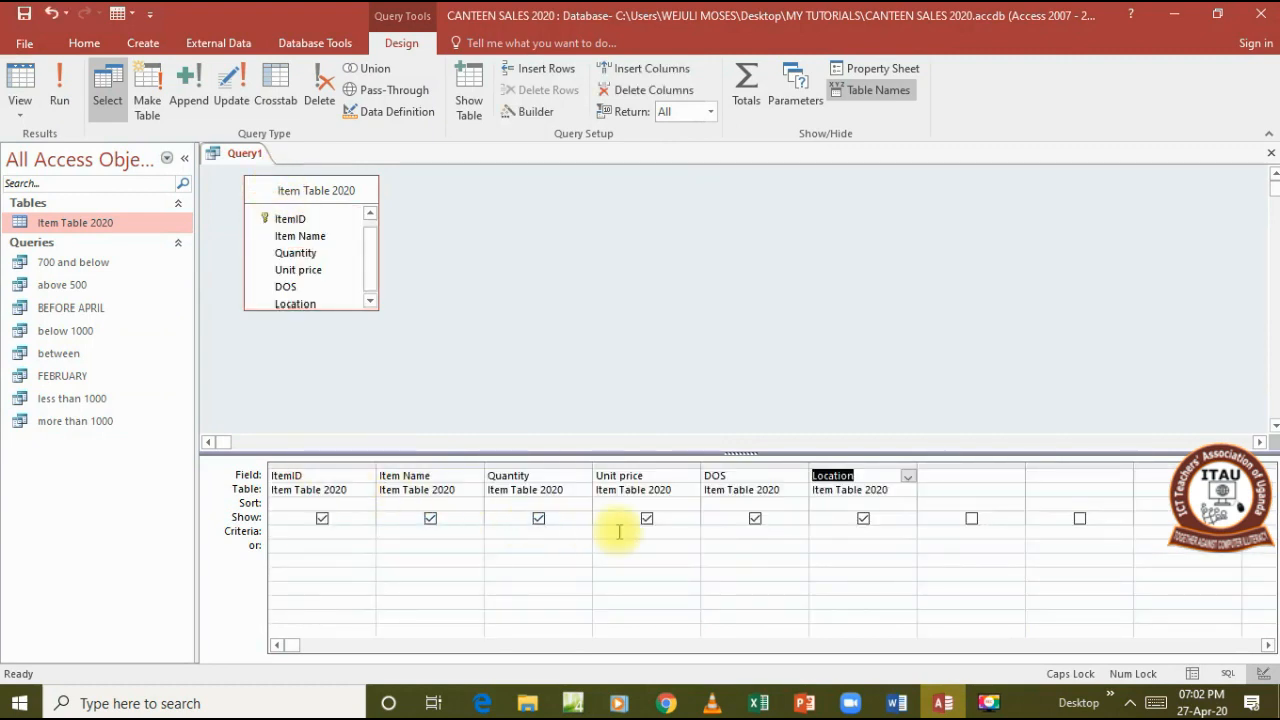
# - Set the DOS criterion to Month([DOS])>4, inspect the expression enlarged in the Zoom window, and run the query
pyautogui.click(756, 533)
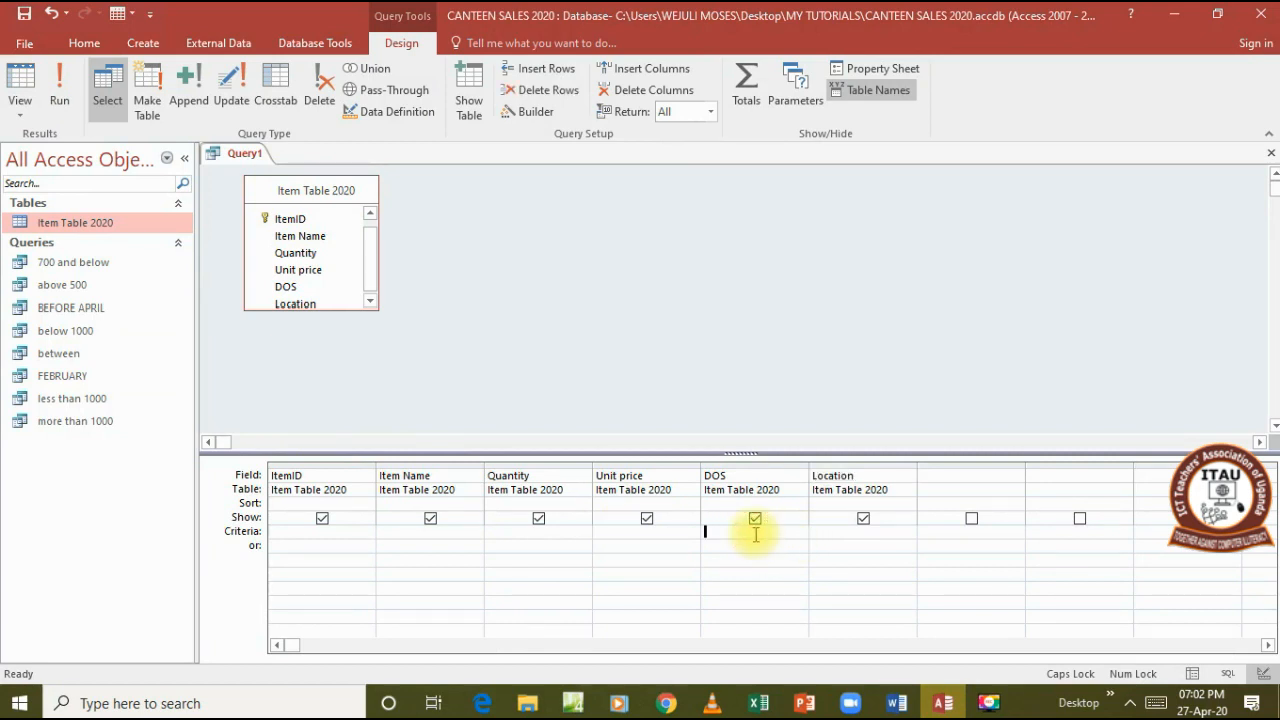
pyautogui.write('MON')
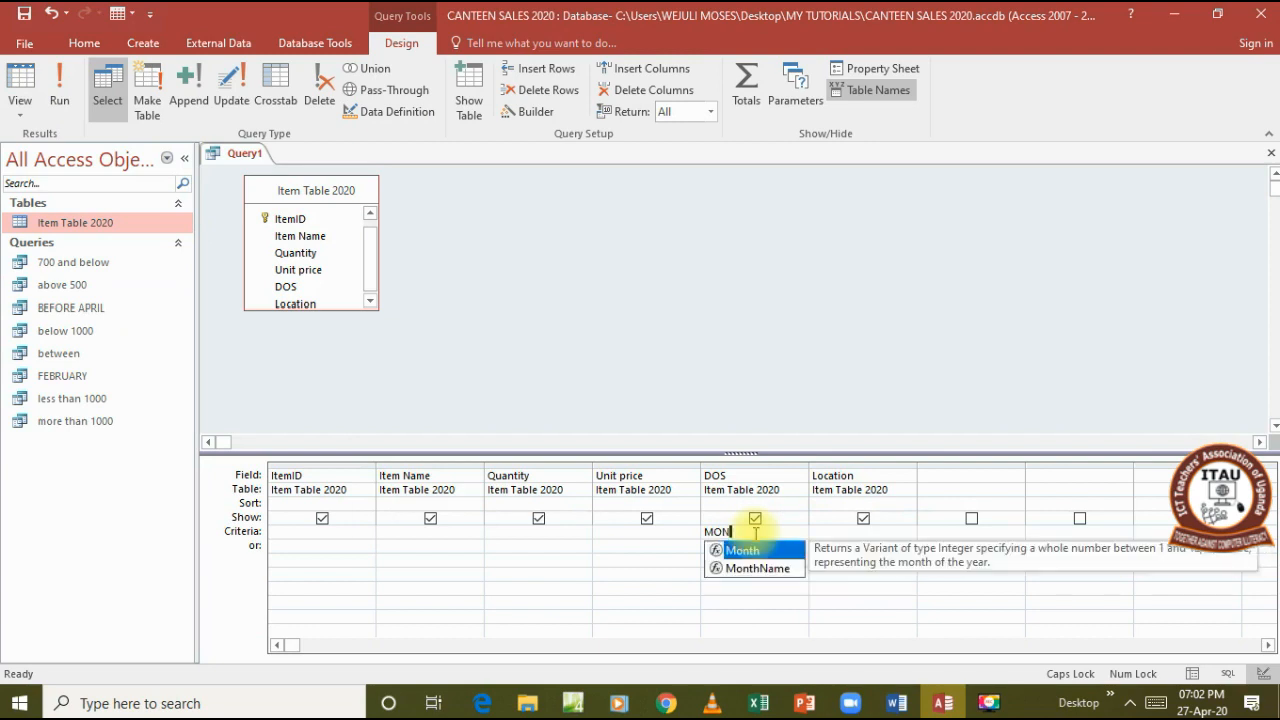
pyautogui.doubleClick(756, 550)
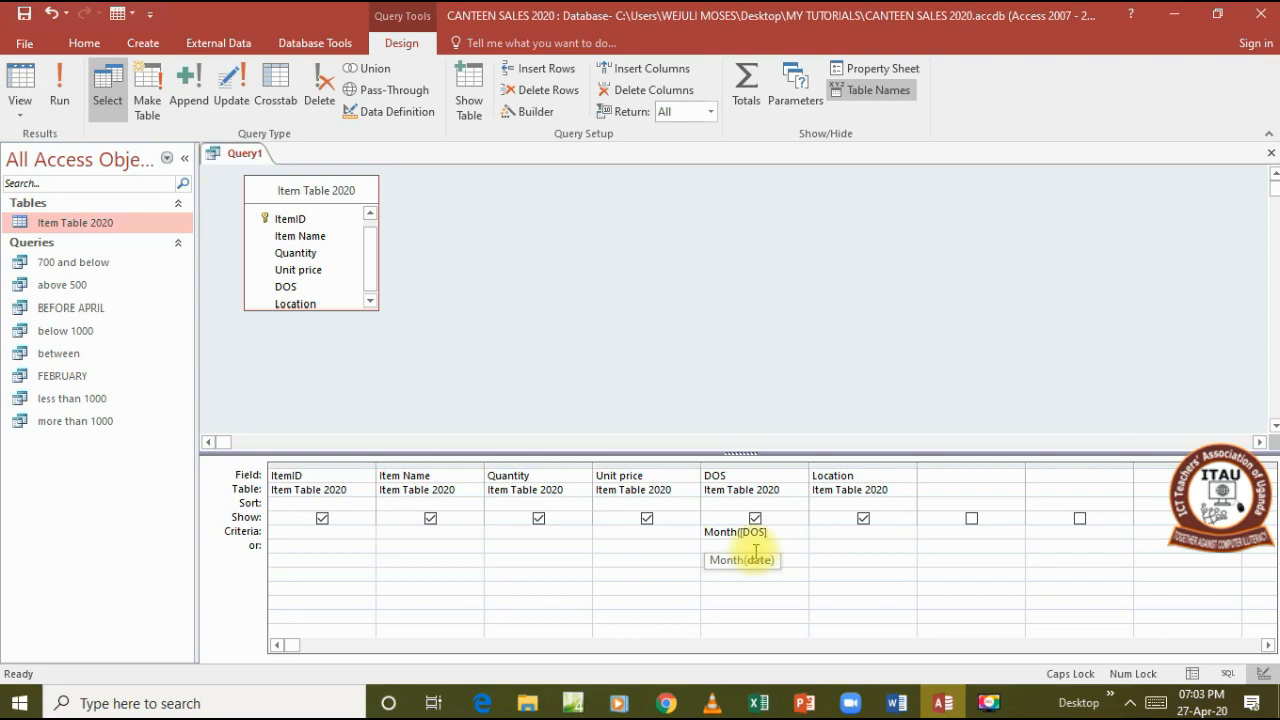
pyautogui.write(')>')
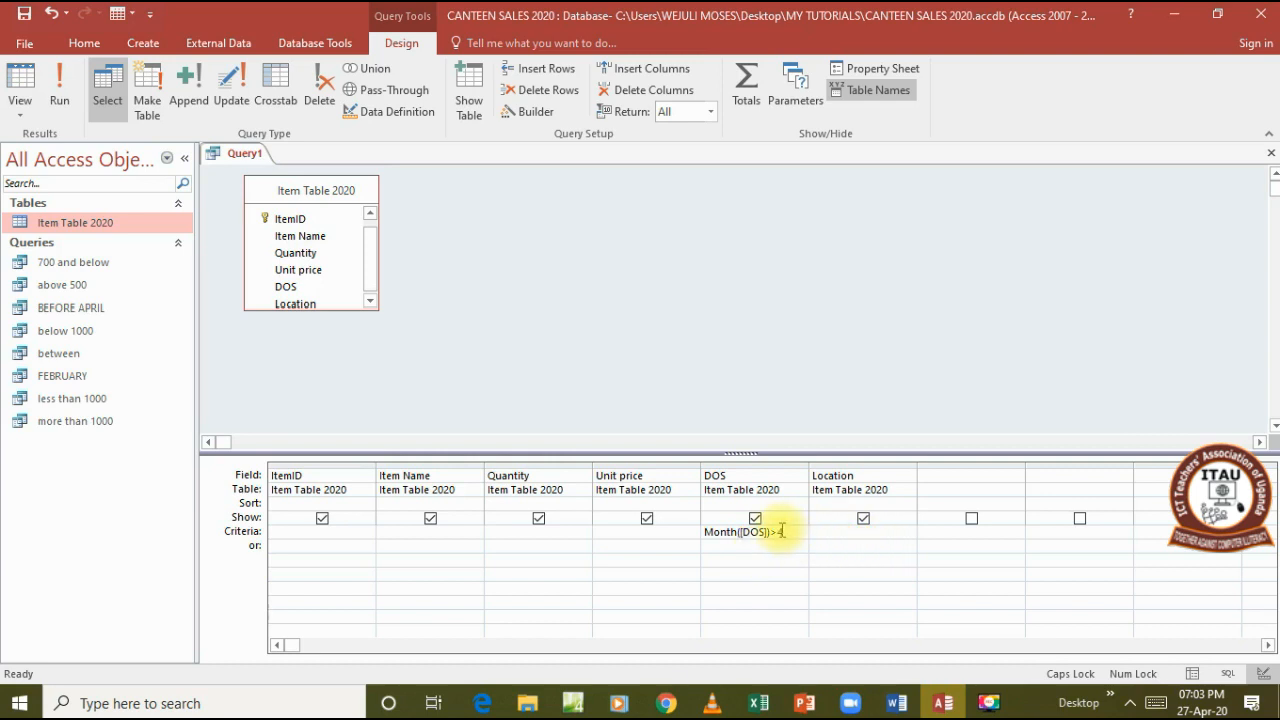
pyautogui.rightClick(780, 530)
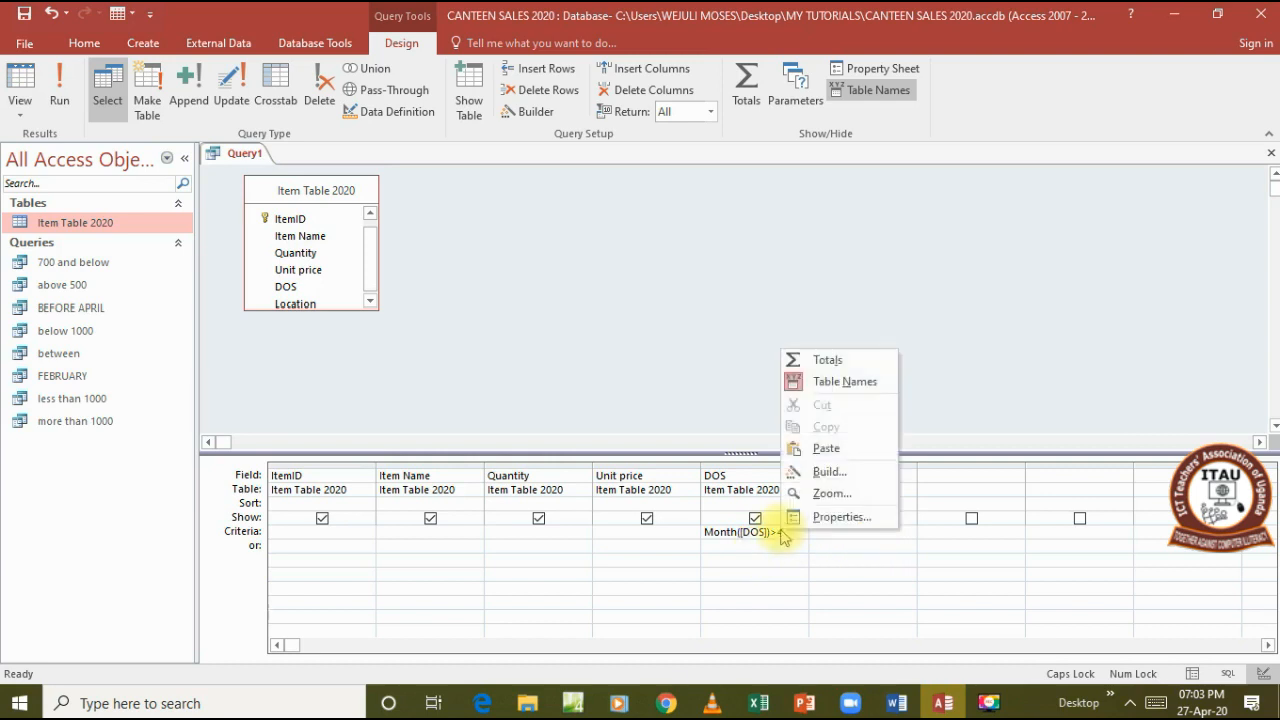
pyautogui.click(826, 494)
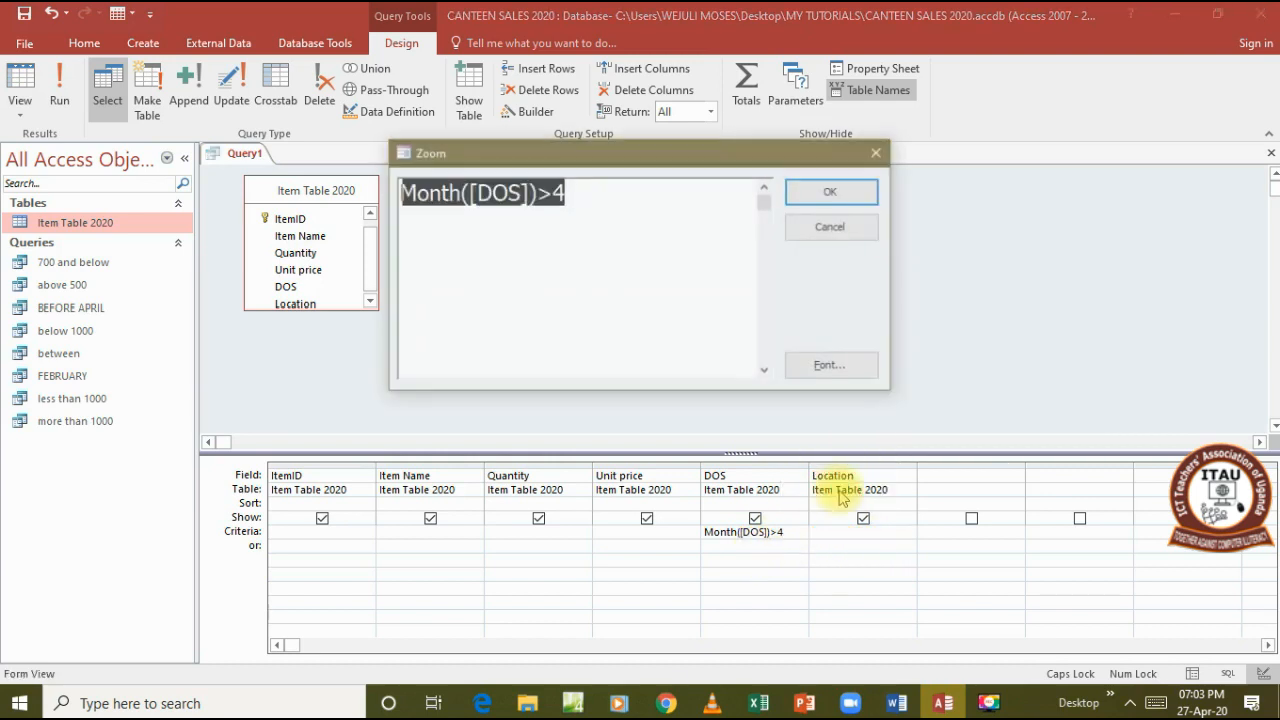
pyautogui.click(652, 218)
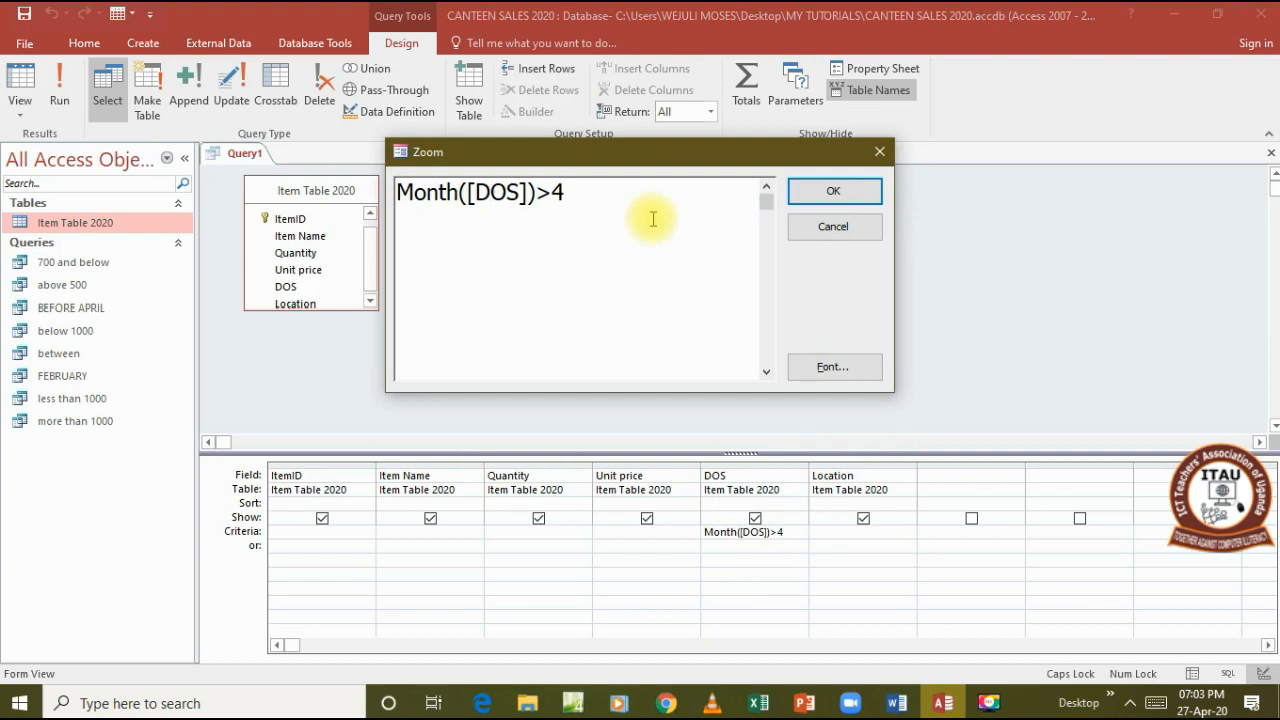
pyautogui.click(830, 190)
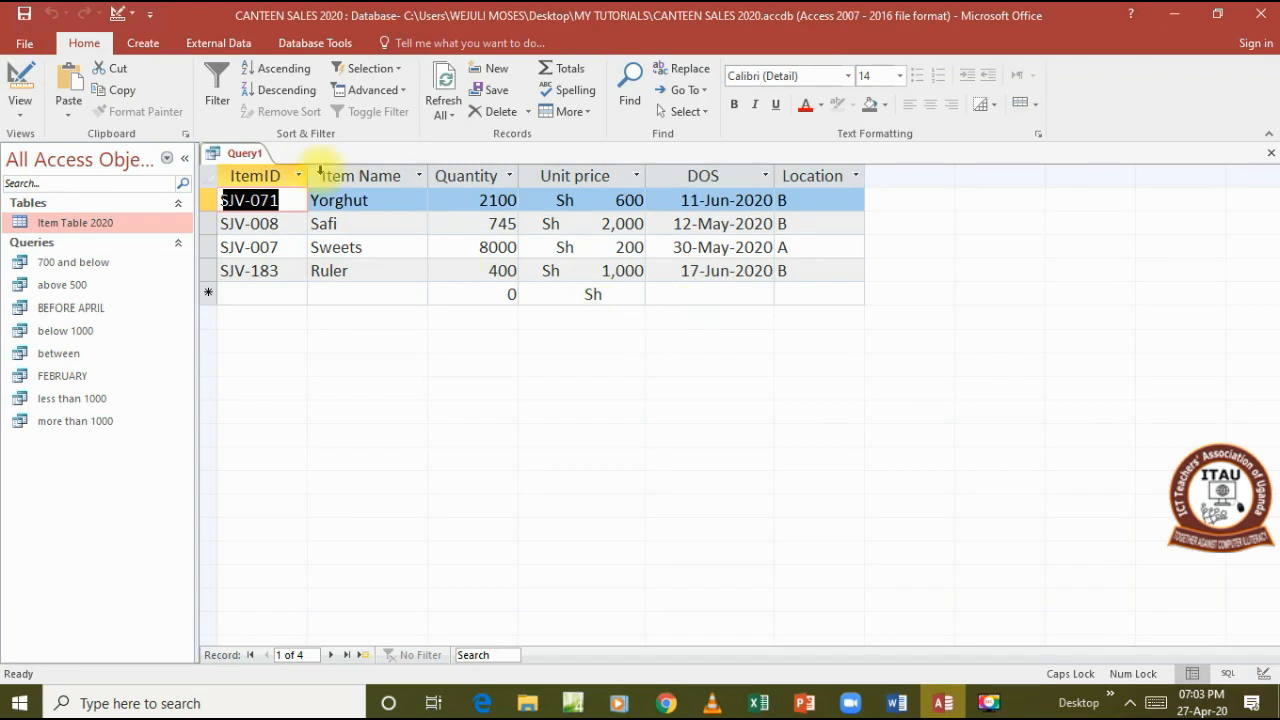
# - Save the query of items sold after April as AFTER APRIL
pyautogui.rightClick(240, 153)
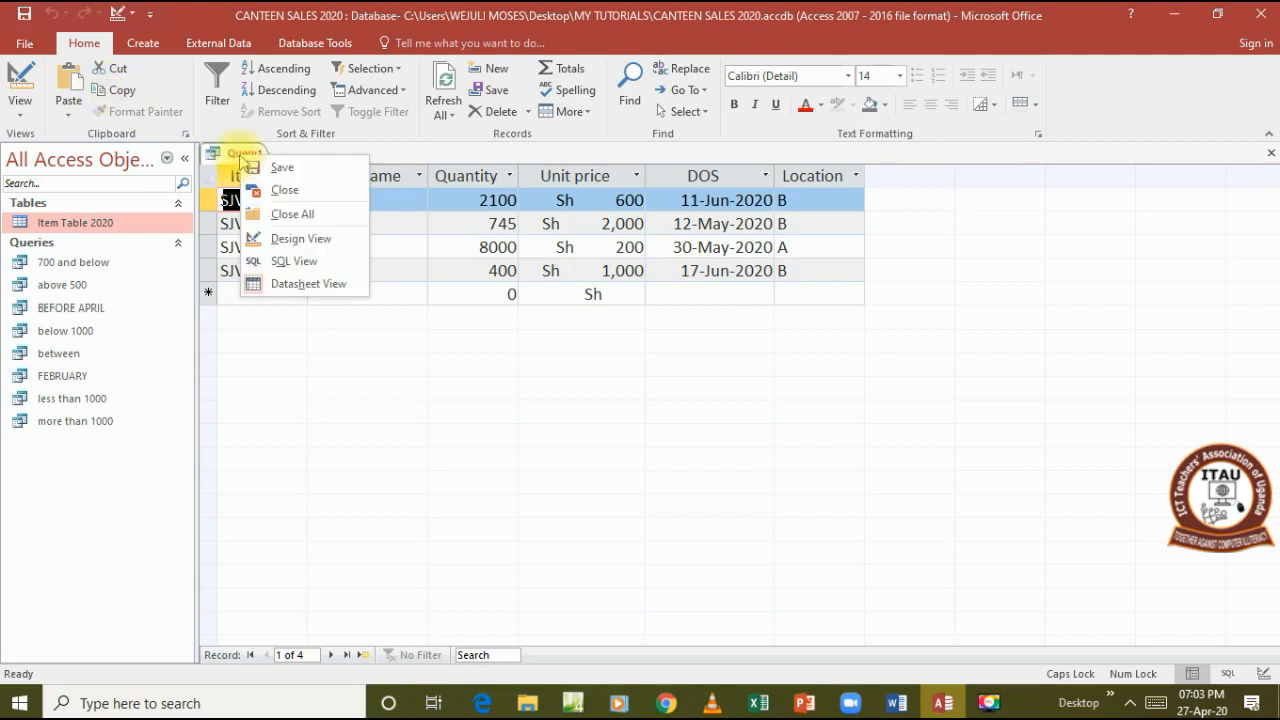
pyautogui.click(279, 168)
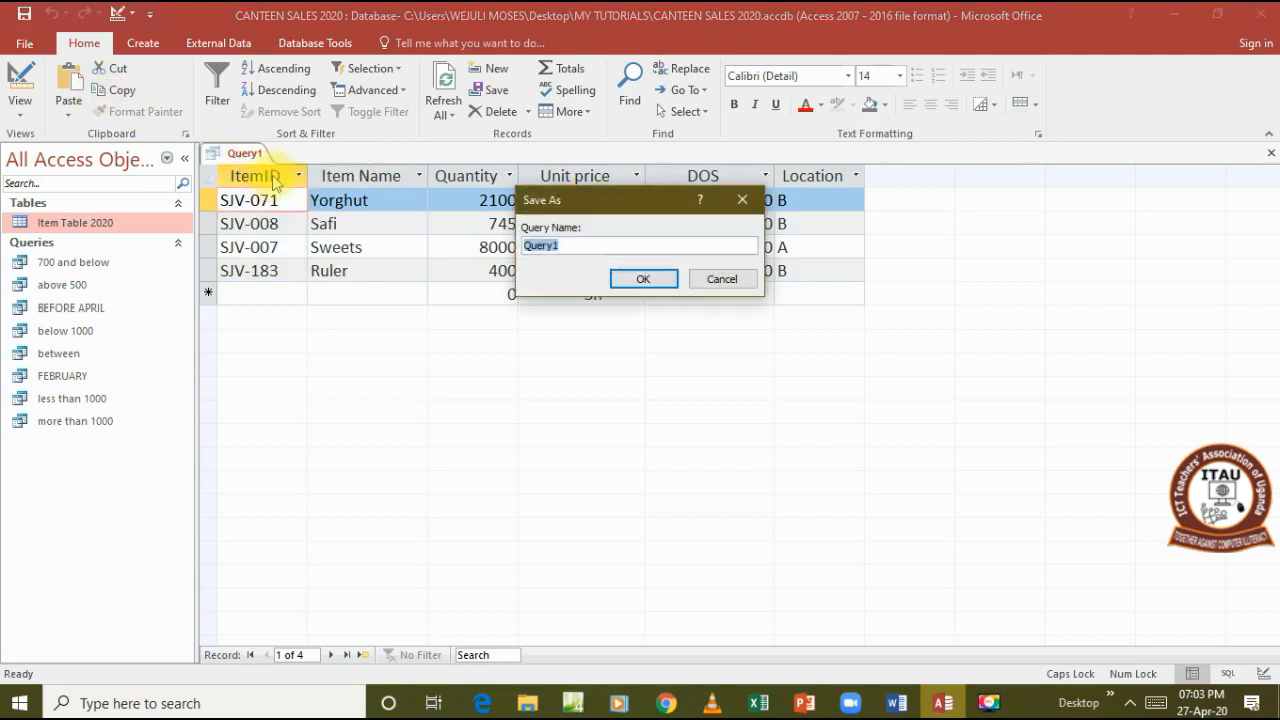
pyautogui.write('AFTER')
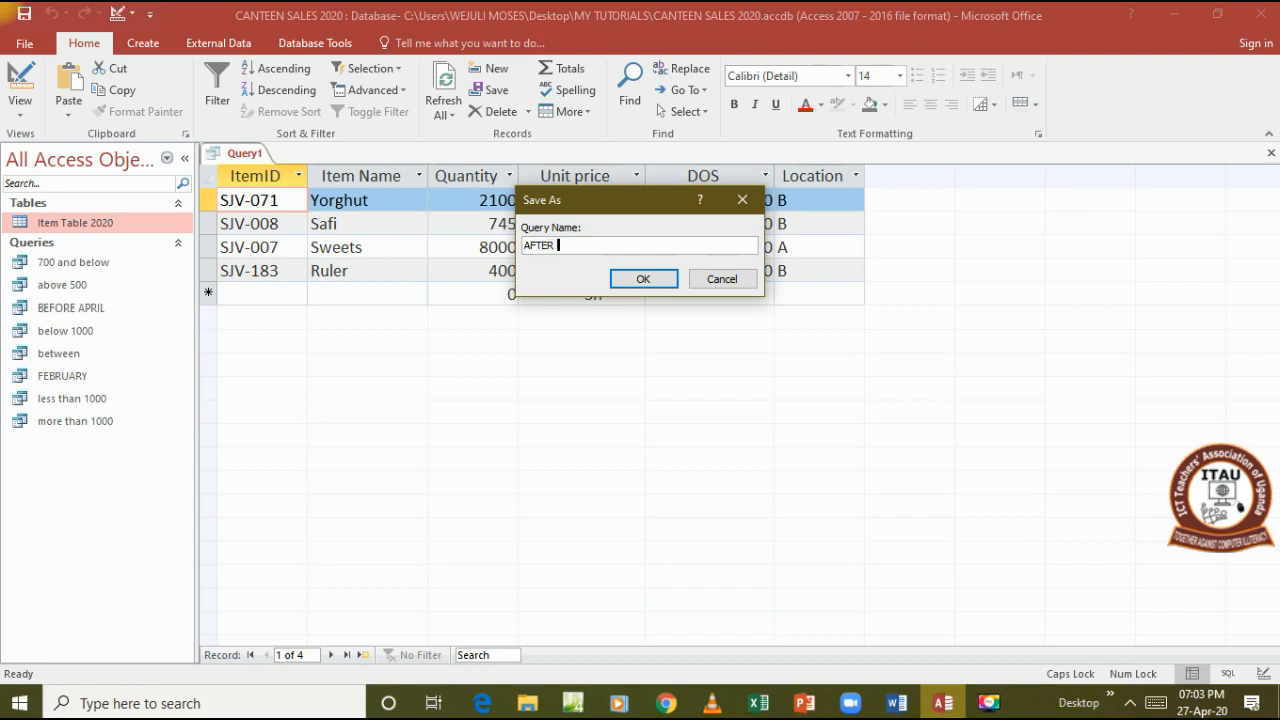
pyautogui.write(' APRIL')
pyautogui.click(643, 279)
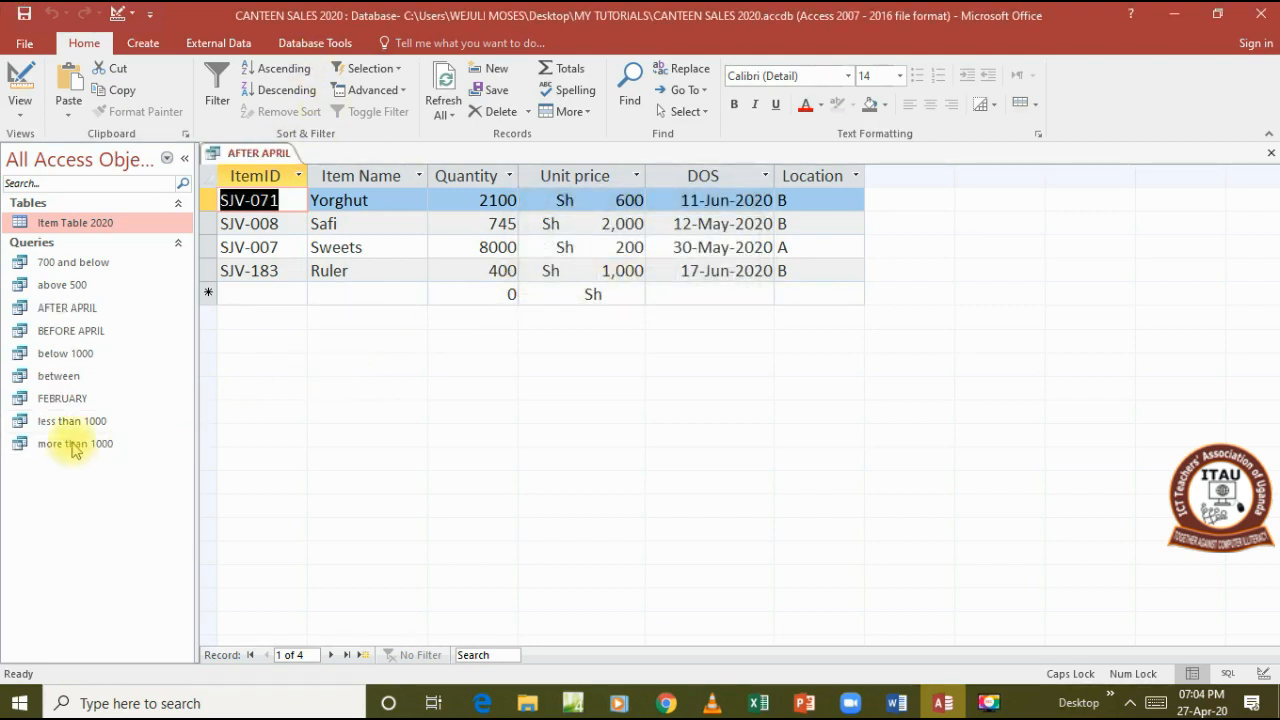